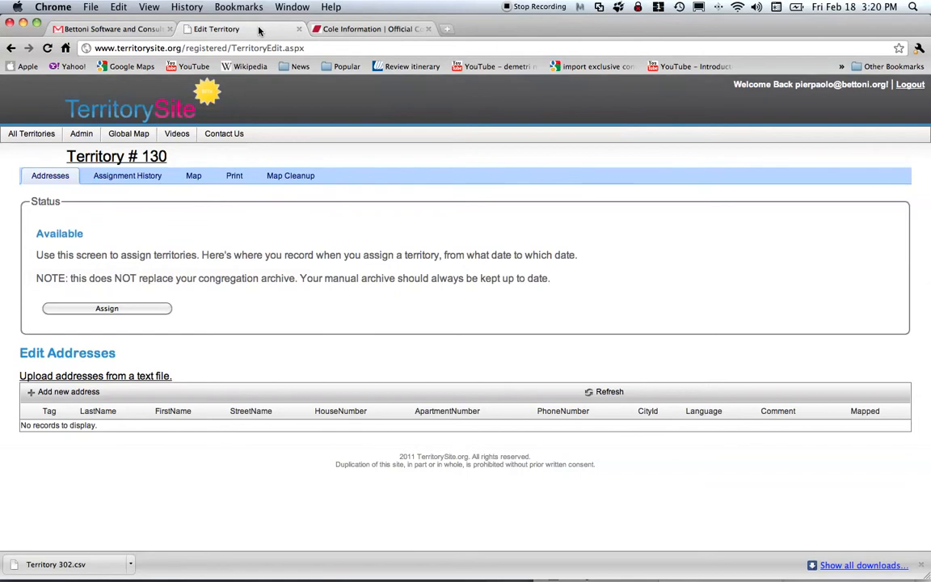
Point out Territory #130's heading and empty address list, then bring up its border map.
click(339, 29)
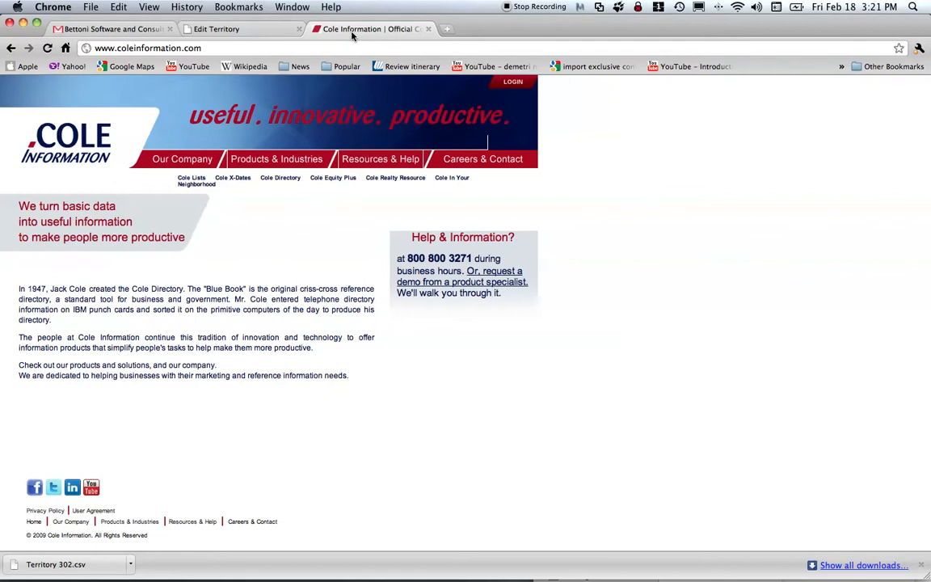
click(255, 32)
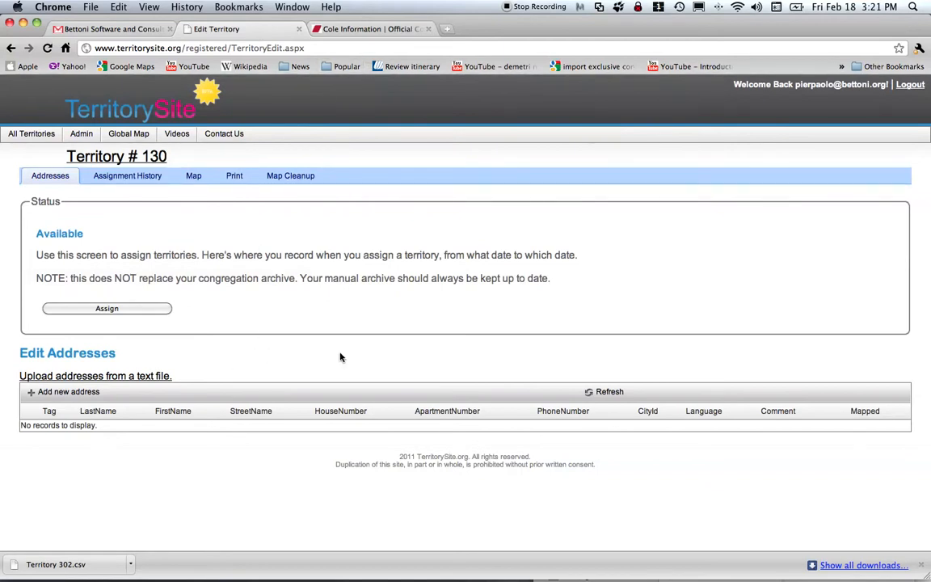
drag(168, 156, 23, 155)
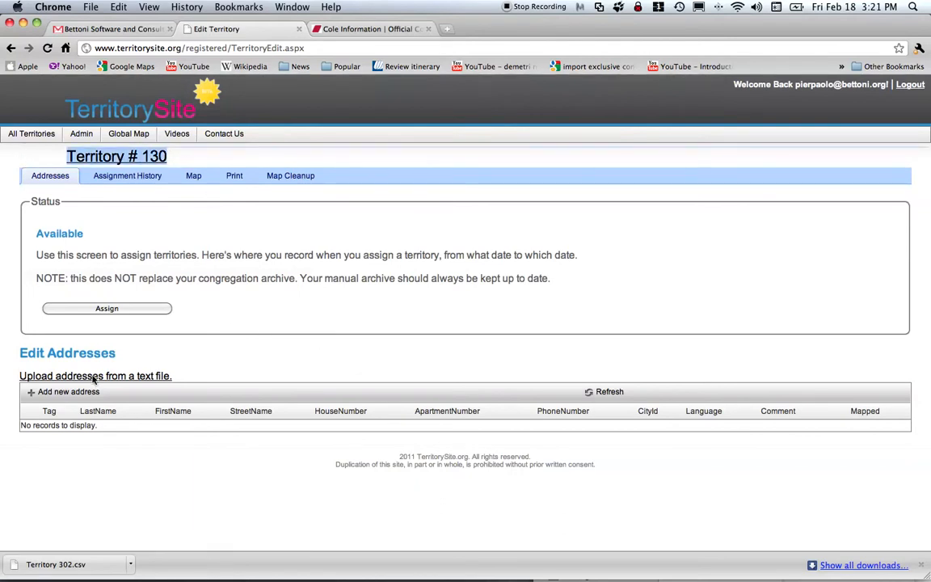
drag(597, 465, 57, 428)
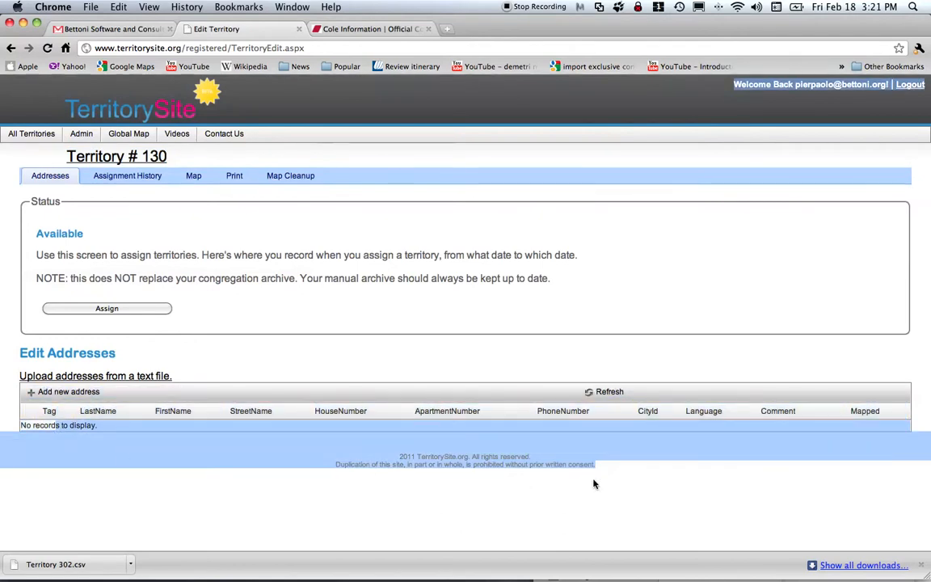
click(633, 483)
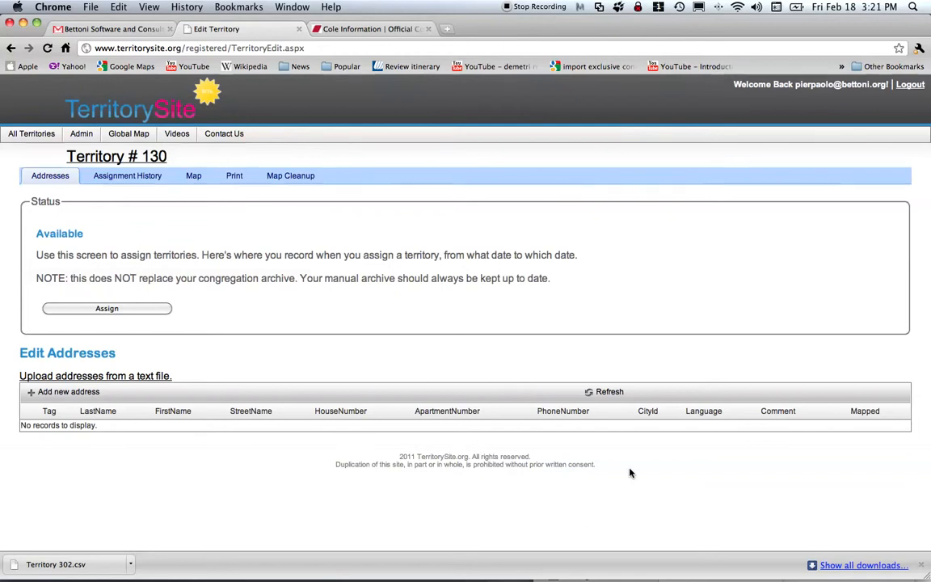
click(194, 179)
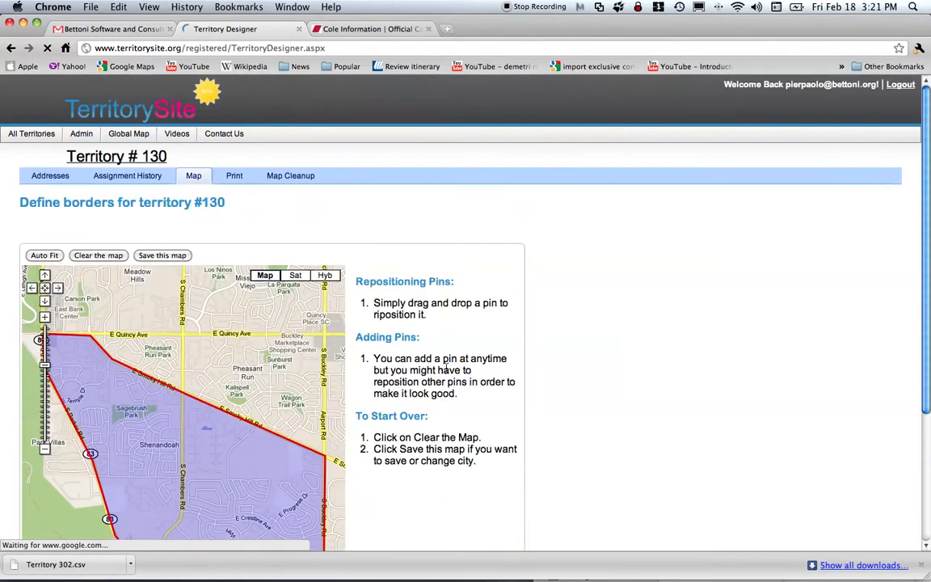
Scroll over Territory #130's outlined border map, then switch to the Cole Information website.
scroll(664, 343, down, 5)
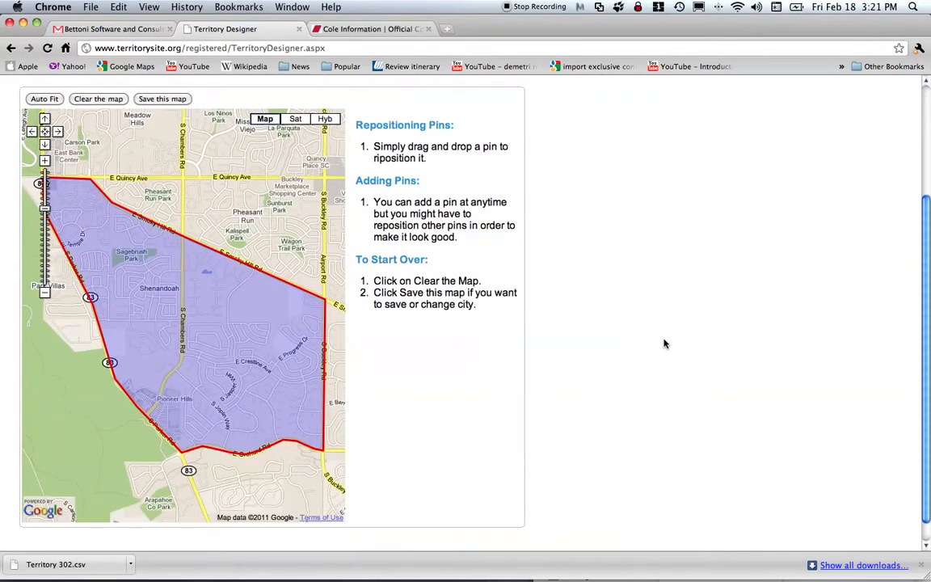
scroll(664, 344, up, 4)
scroll(664, 343, down, 3)
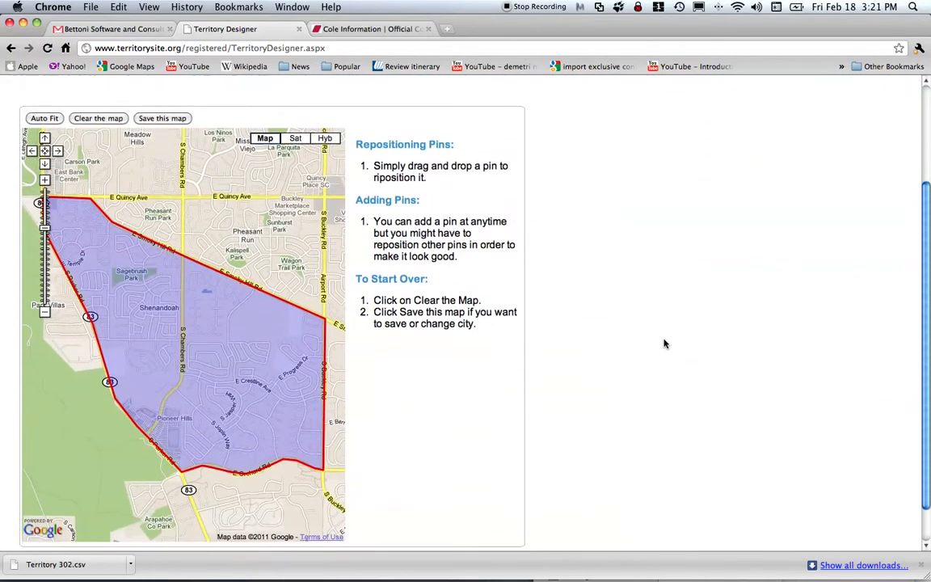
click(367, 29)
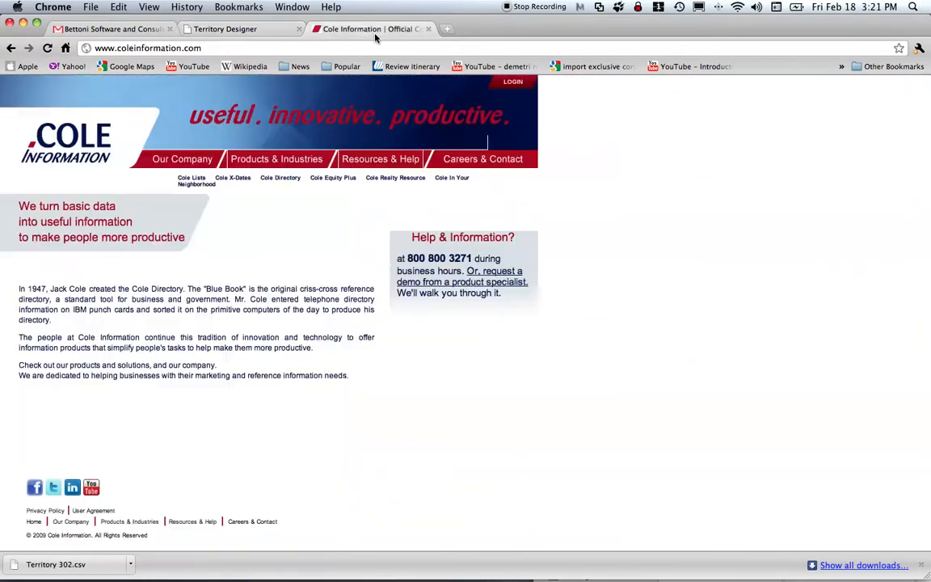
Sign in to MetroSearch with the account credentials and dismiss the training webinar announcement.
click(512, 81)
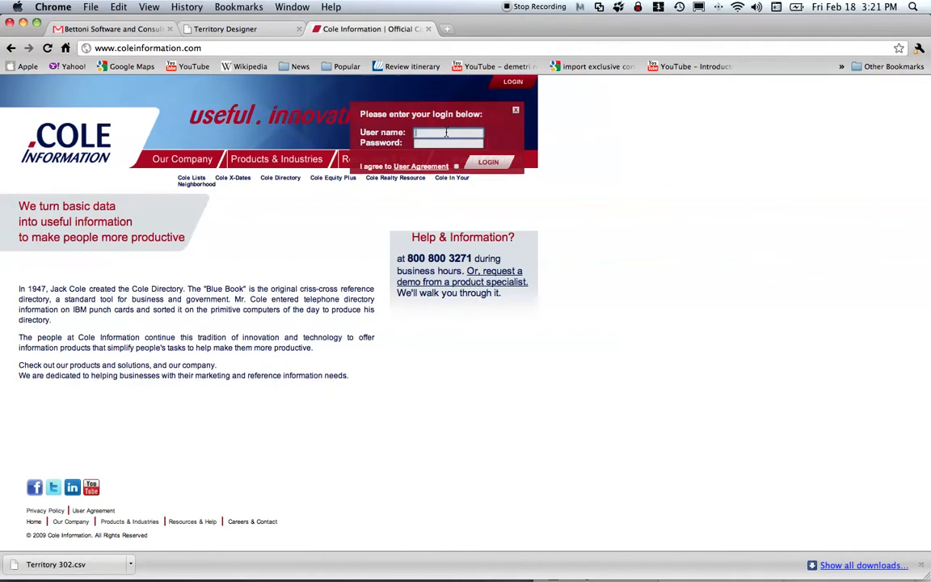
text(witnessco)
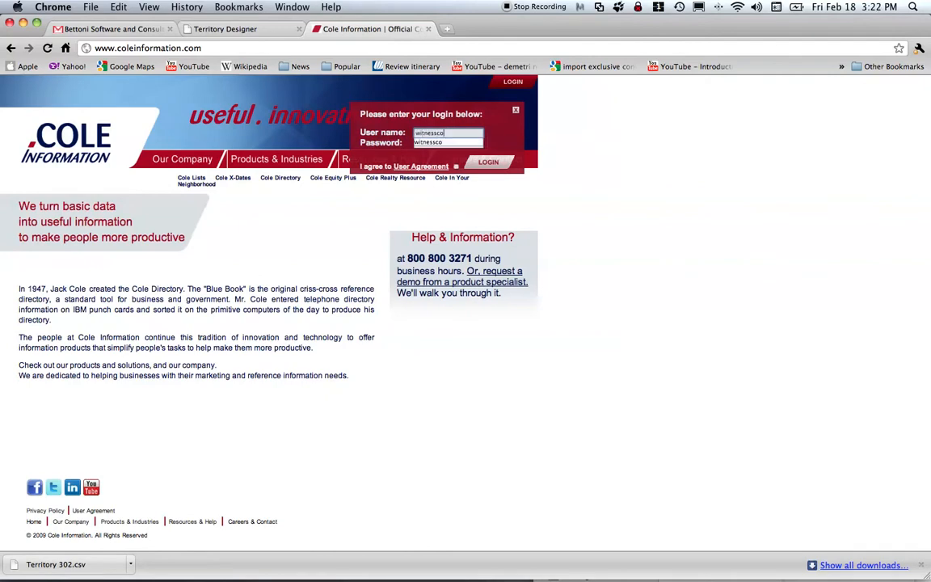
key(Tab)
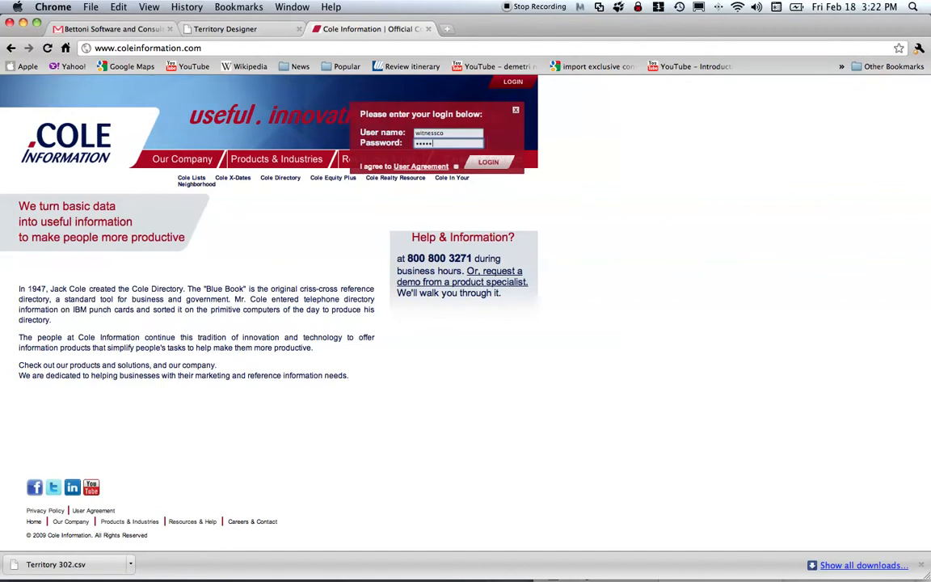
click(487, 163)
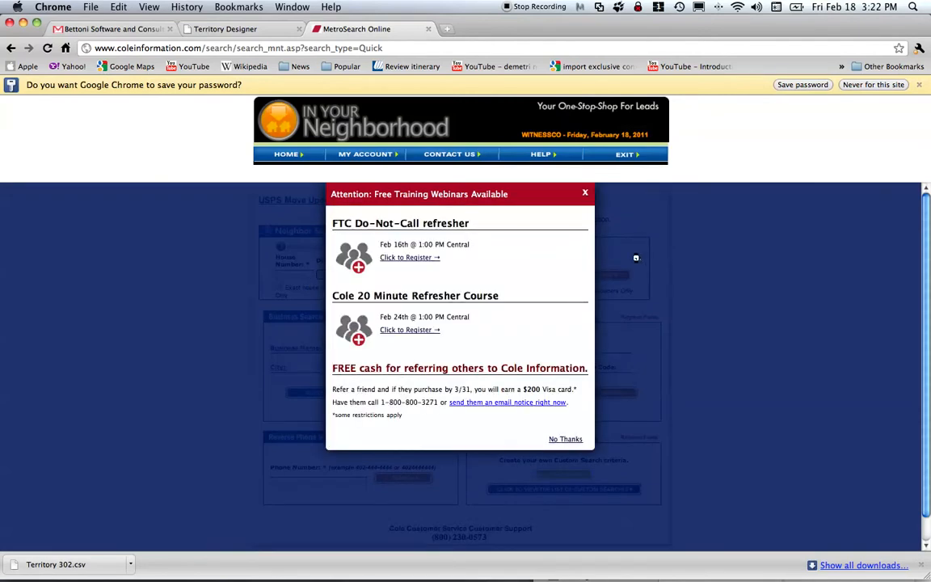
click(566, 439)
Run a neighbor search on the starting house number and suggested street, rerunning it once.
click(293, 276)
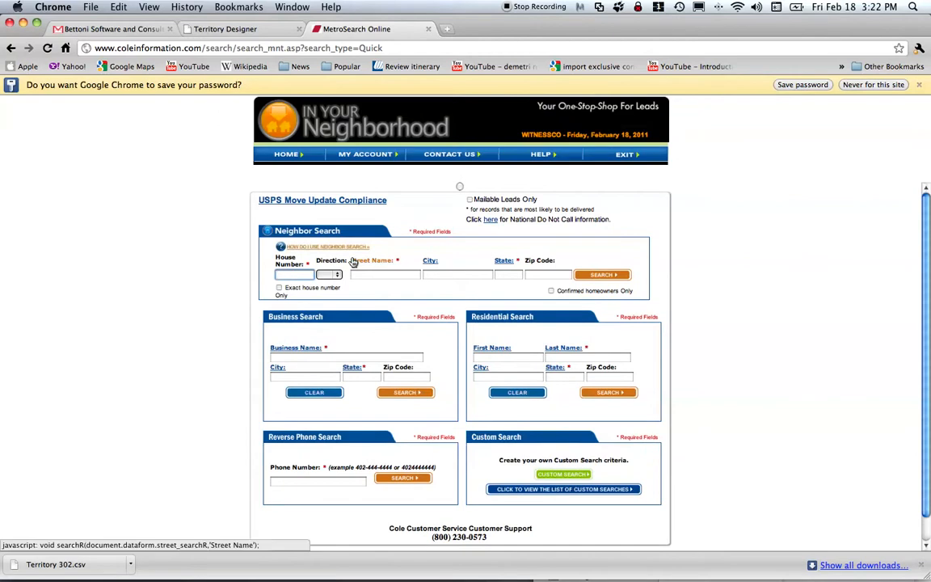
key(Tab)
key(Tab)
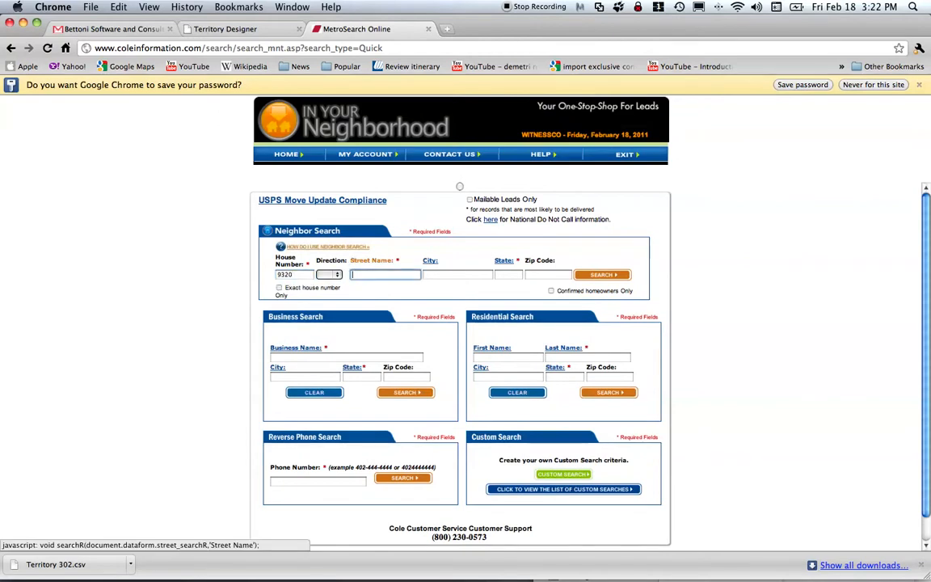
key(Down)
key(Return)
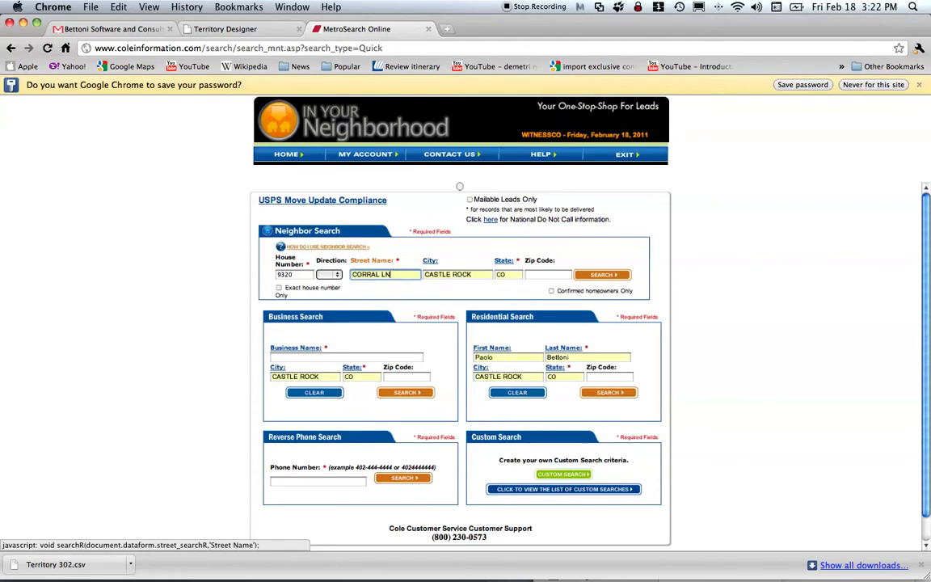
click(582, 275)
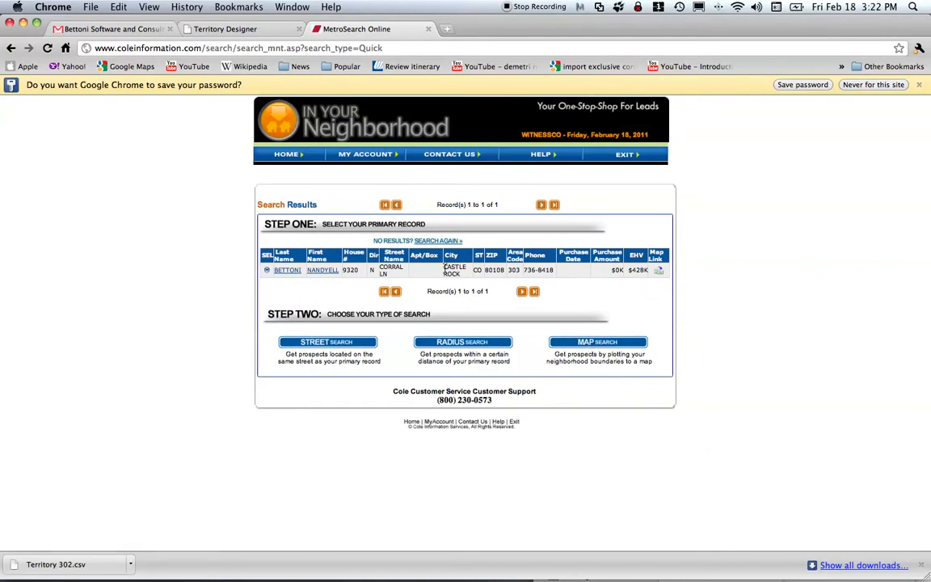
click(10, 48)
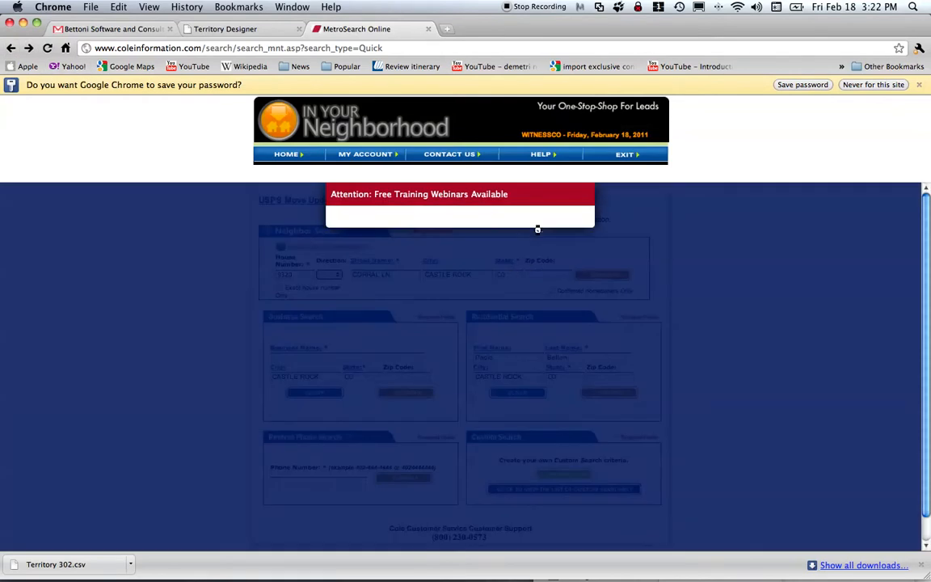
click(567, 440)
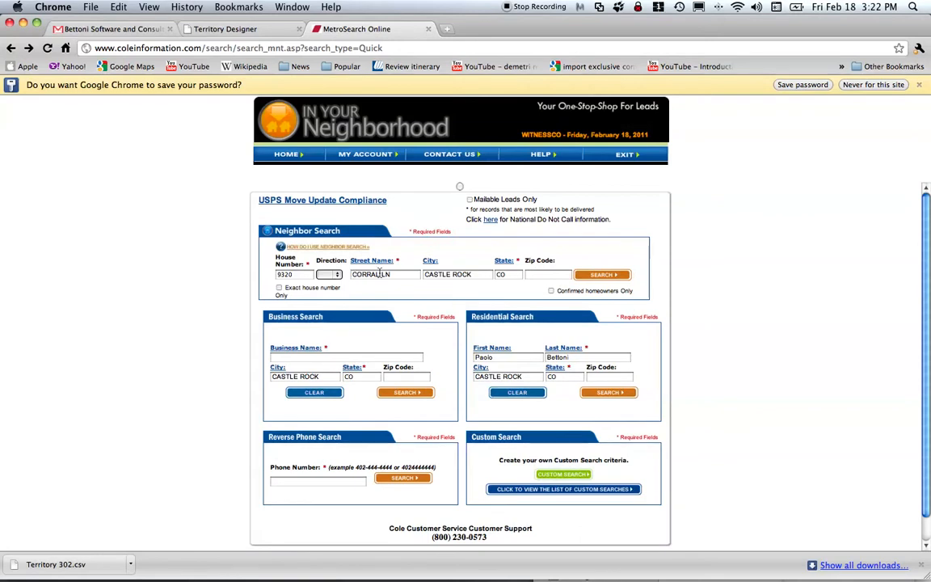
click(610, 275)
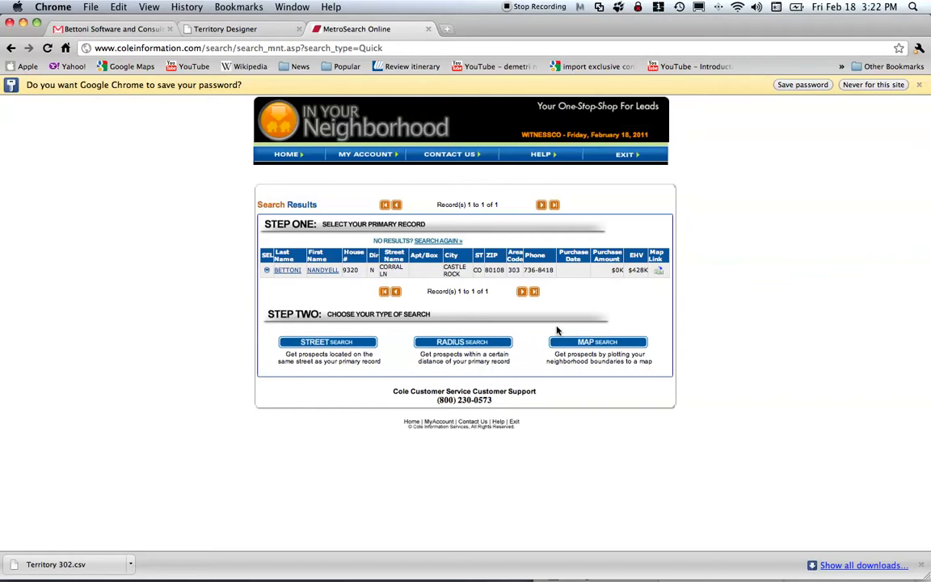
Open the map plotting page and pan to E Quincy Ave, Smoky Hill Rd and Cherry Creek State Park.
click(597, 343)
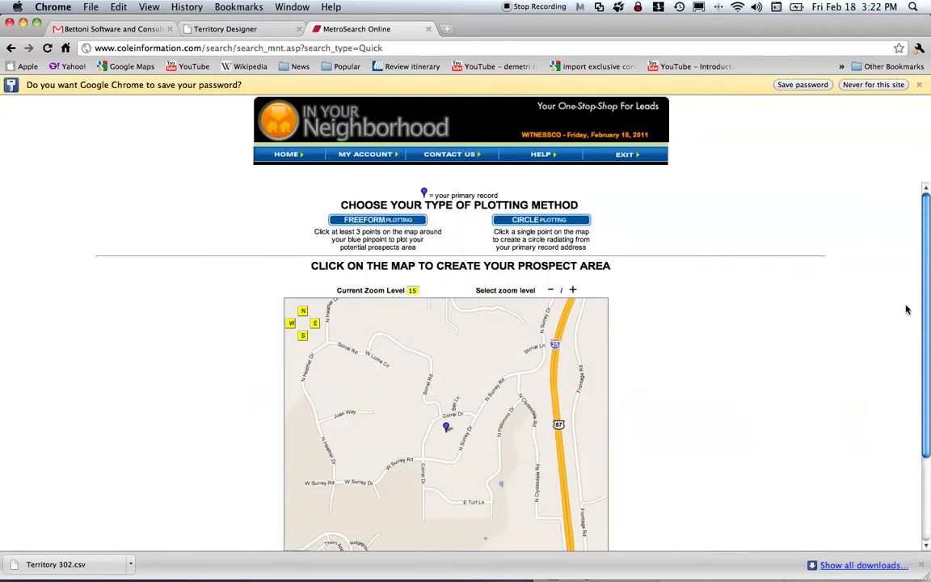
drag(925, 307, 929, 335)
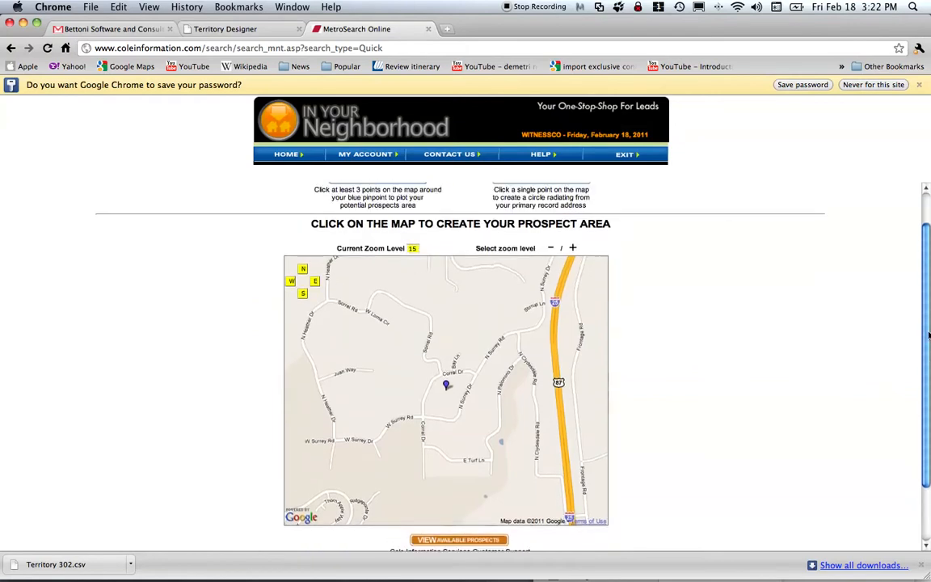
click(551, 249)
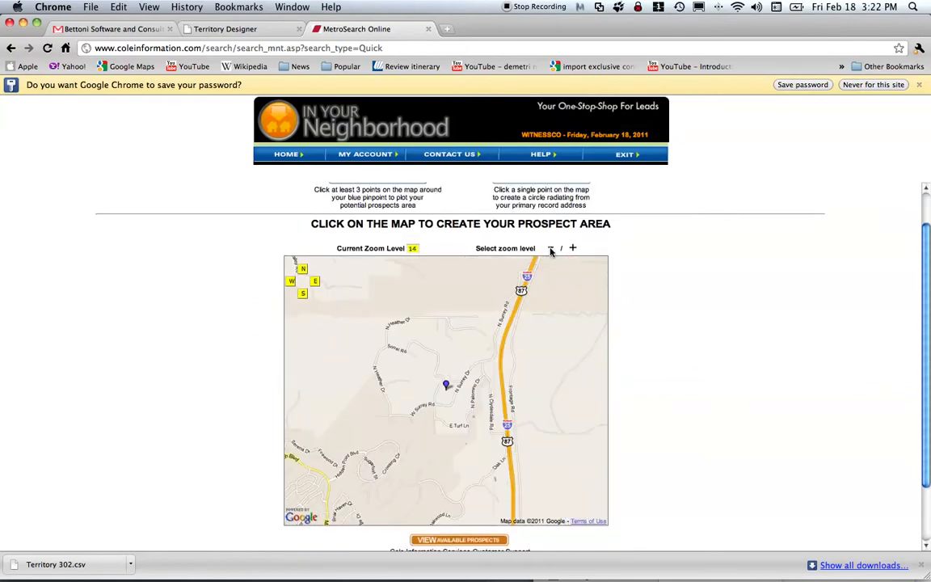
drag(500, 324, 354, 523)
drag(554, 299, 440, 520)
drag(518, 280, 357, 490)
drag(506, 327, 444, 469)
drag(460, 331, 452, 474)
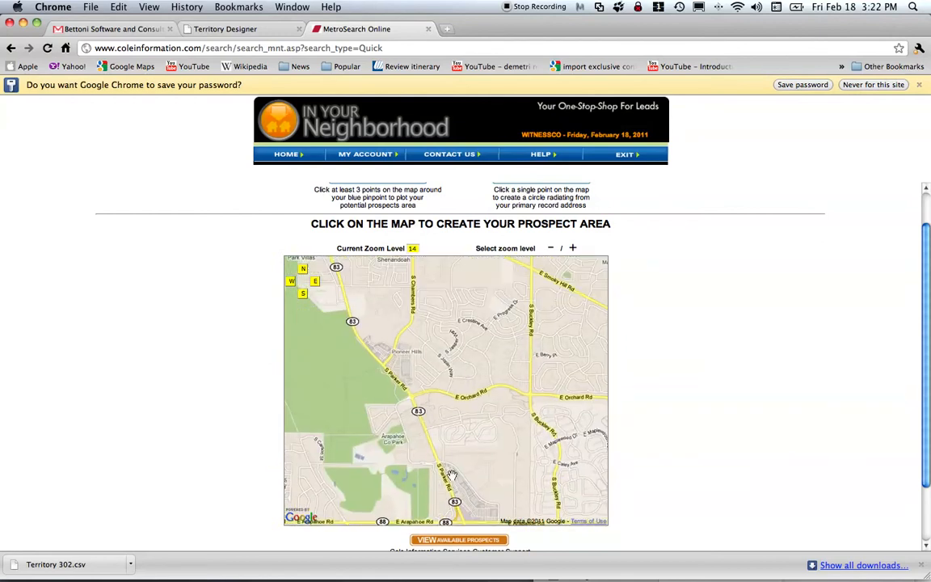
drag(412, 356, 452, 504)
drag(494, 541, 530, 514)
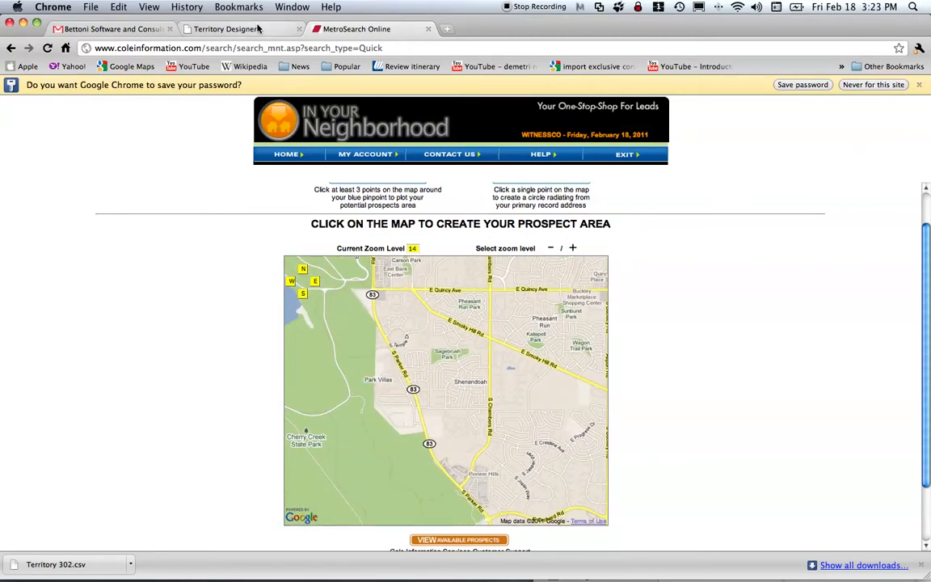
Compare with the Territory #130 border map, aligning its view, and return to the prospect map.
click(226, 30)
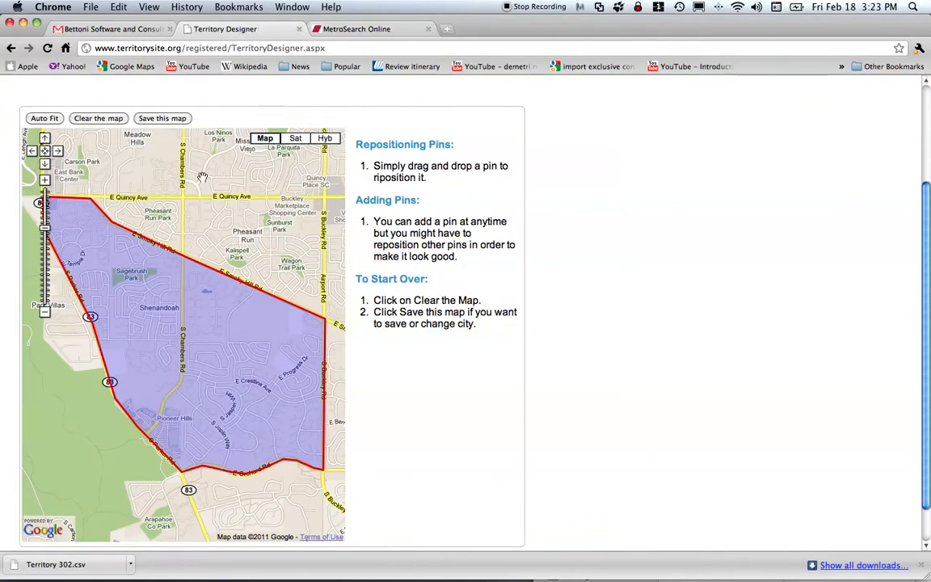
drag(182, 160, 249, 167)
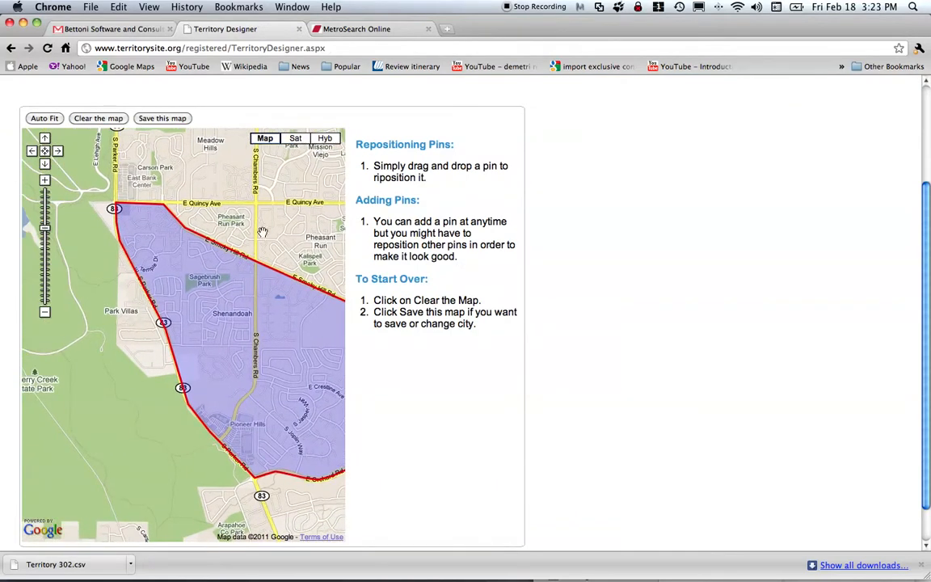
click(331, 30)
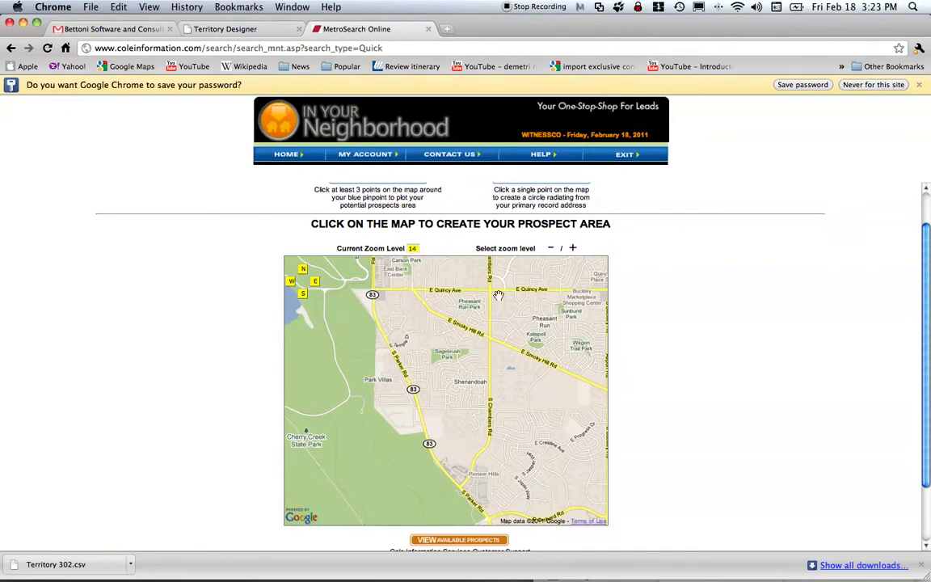
drag(929, 266, 922, 212)
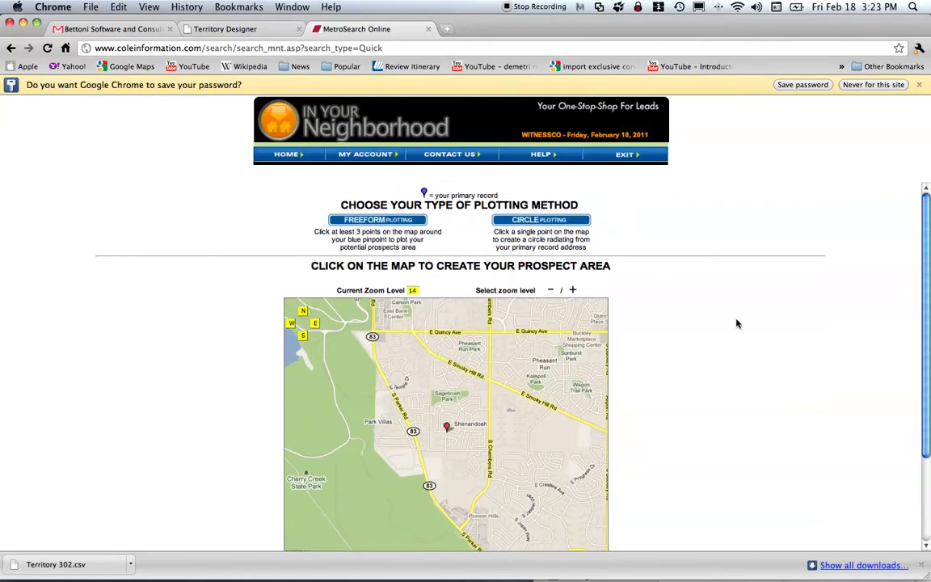
Plot seven freeform corners from E Quincy Ave to Sagebrush Park and S Parker Rd, then detach MetroSearch.
scroll(928, 289, down, 1)
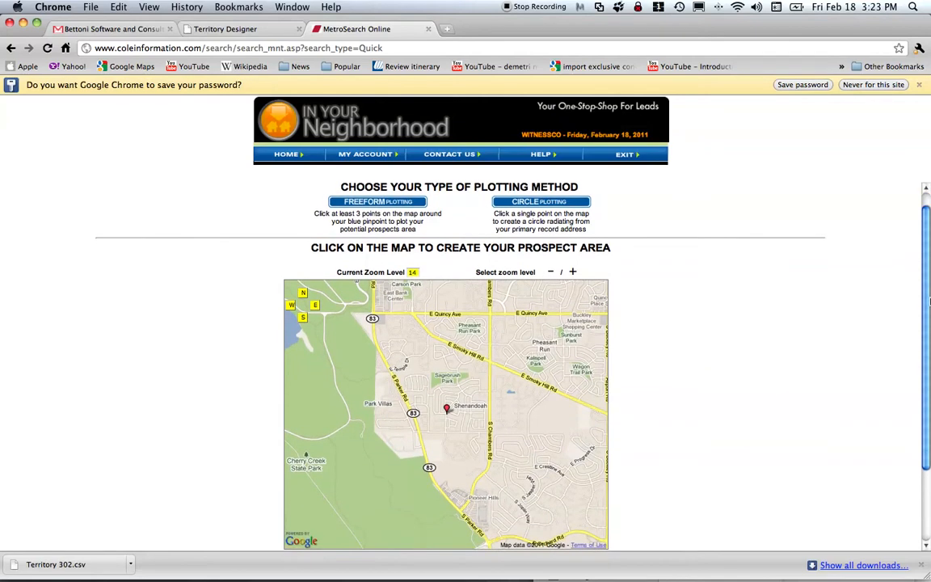
click(373, 312)
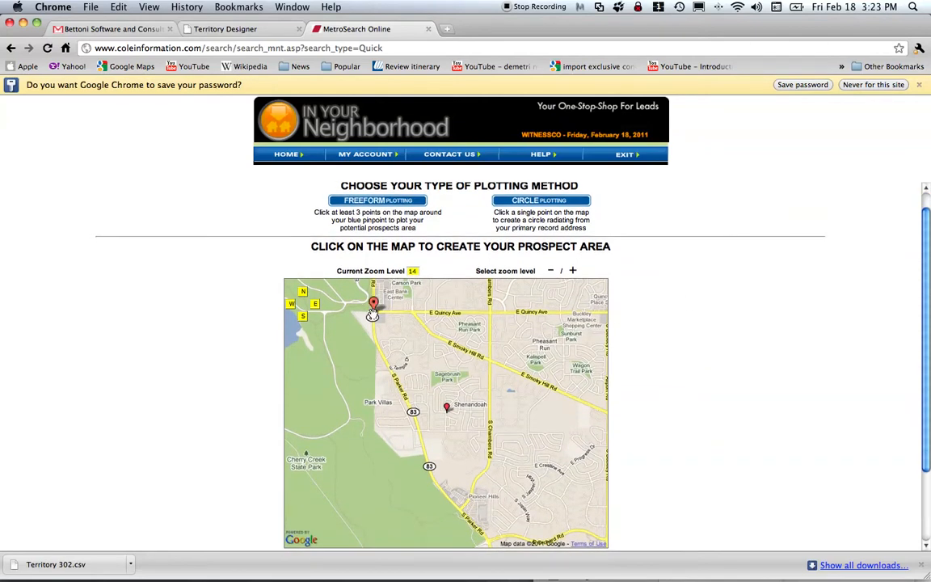
click(415, 313)
click(427, 330)
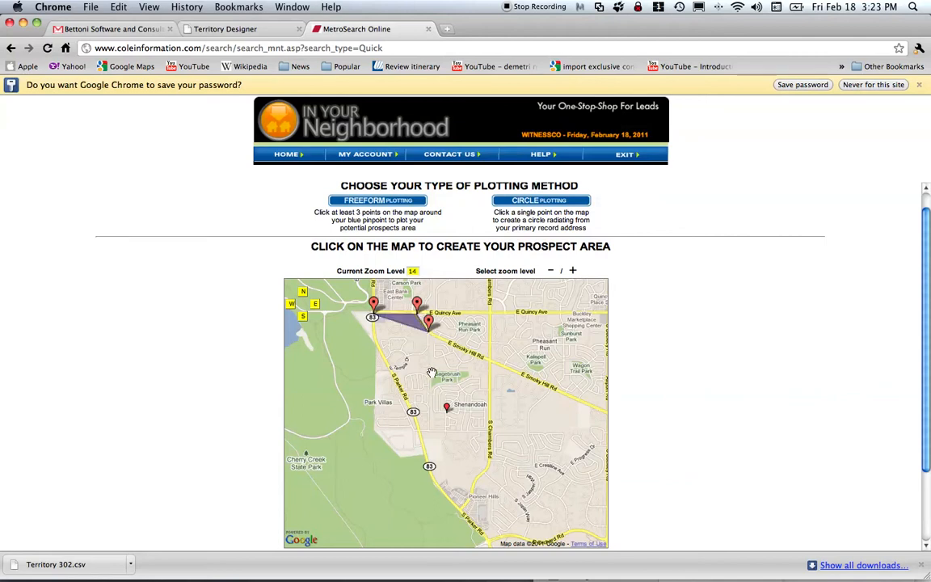
click(433, 370)
click(404, 370)
click(394, 371)
click(377, 341)
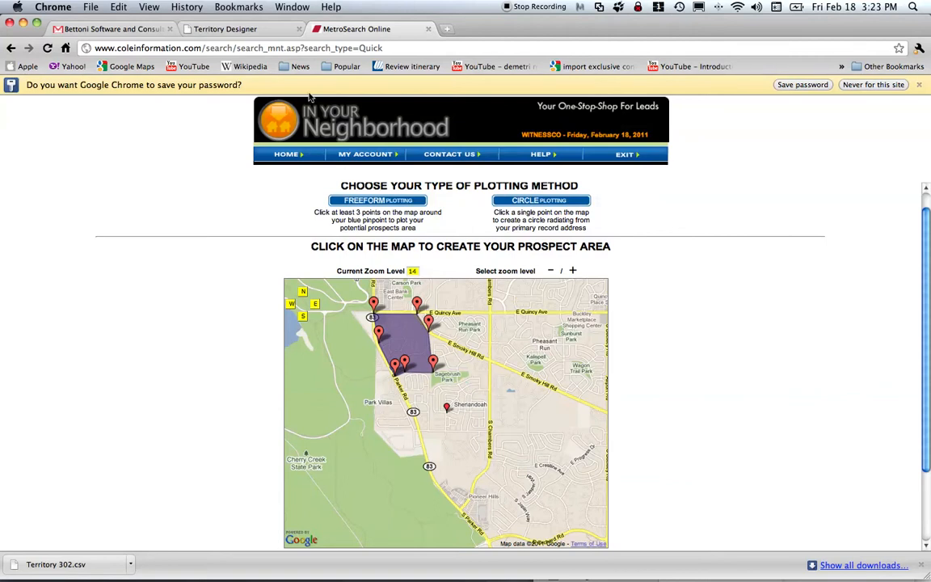
drag(360, 41, 403, 26)
drag(343, 33, 485, 164)
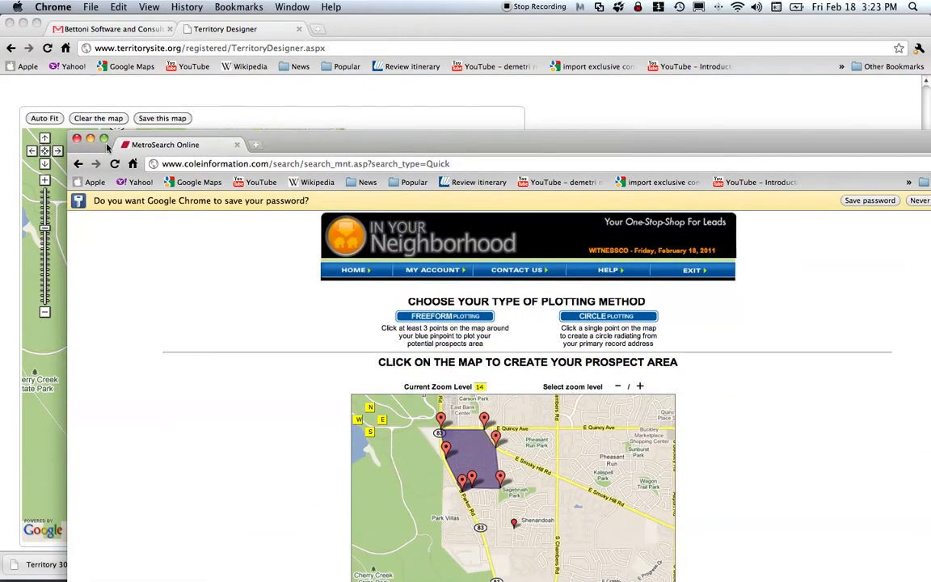
Tile Territory Designer on the left half and the MetroSearch prospect map on the right half.
drag(278, 143, 94, 7)
drag(788, 578, 443, 570)
drag(244, 13, 883, 24)
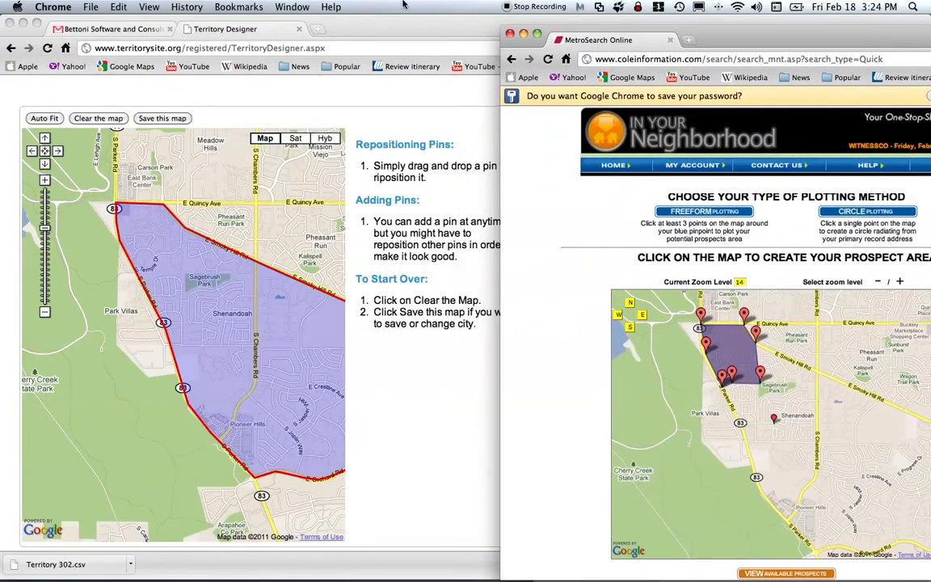
double_click(343, 27)
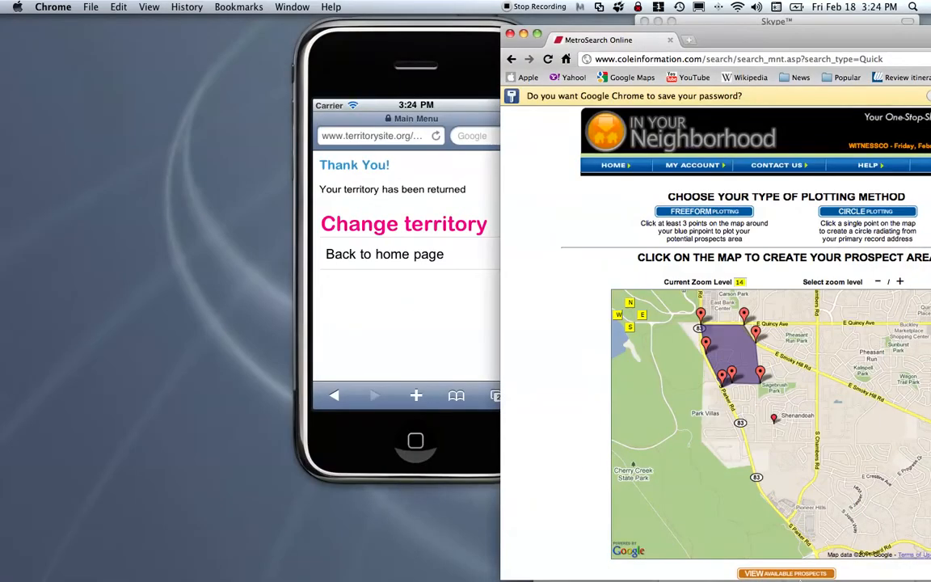
click(841, 556)
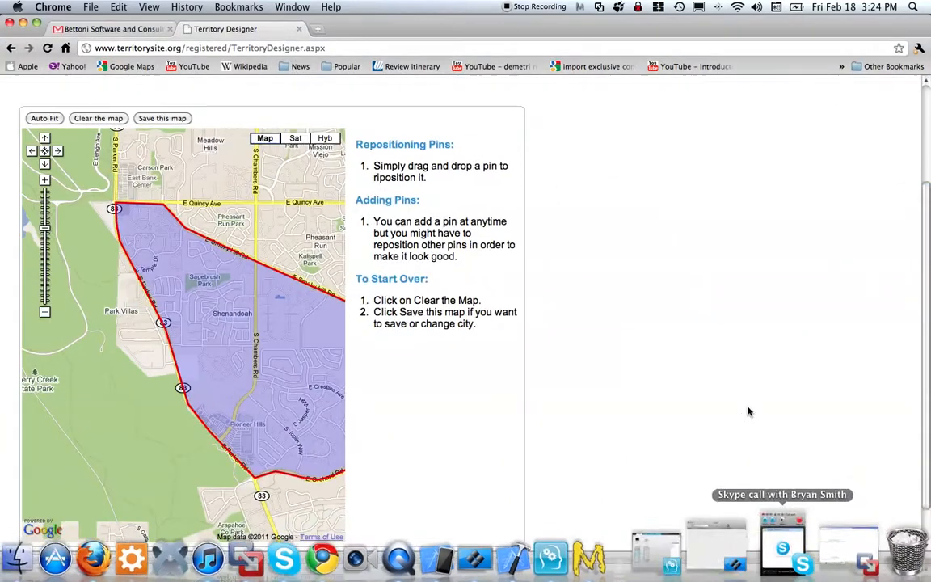
drag(927, 576, 477, 570)
drag(755, 34, 716, 23)
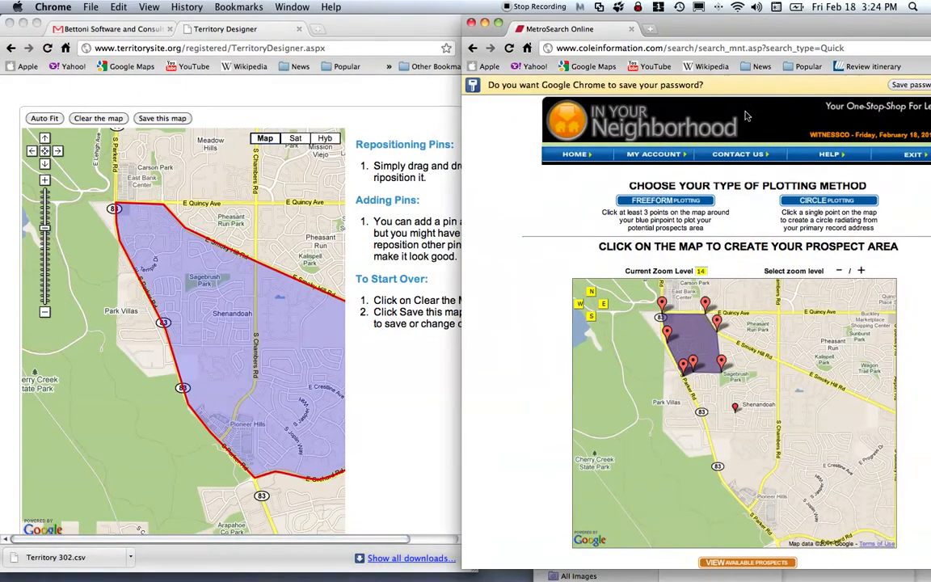
mouse_move(782, 365)
mouse_down()
mouse_move(788, 361)
mouse_move(771, 352)
mouse_up()
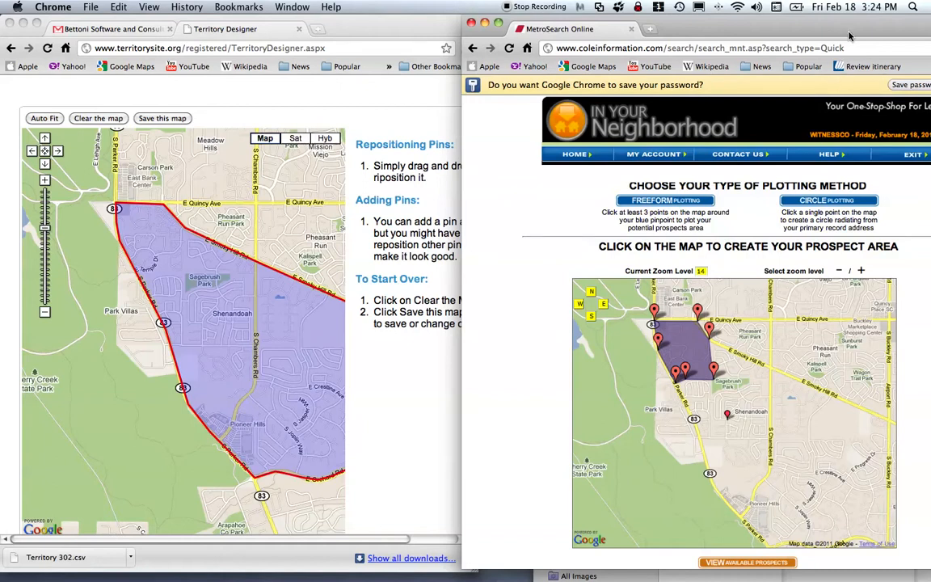
drag(849, 29, 783, 29)
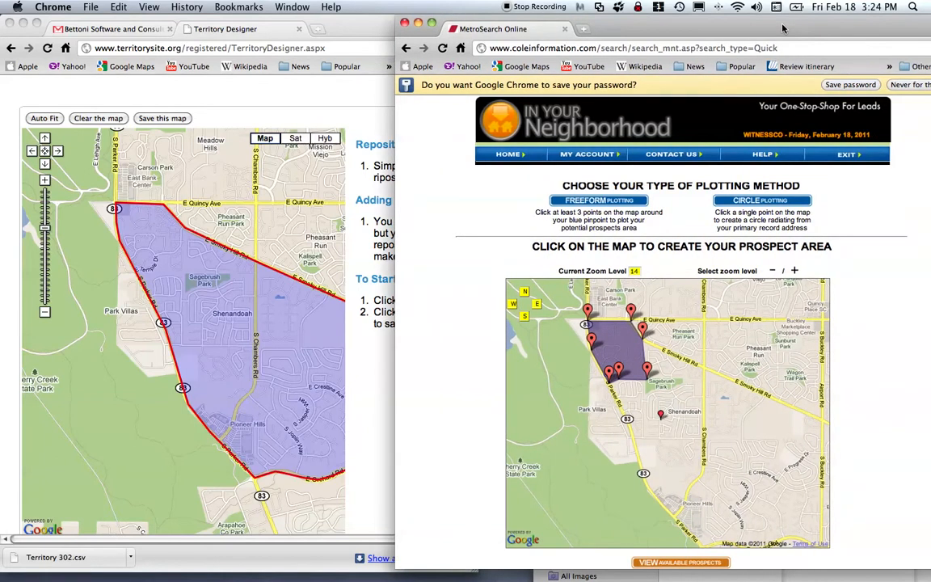
drag(782, 29, 734, 29)
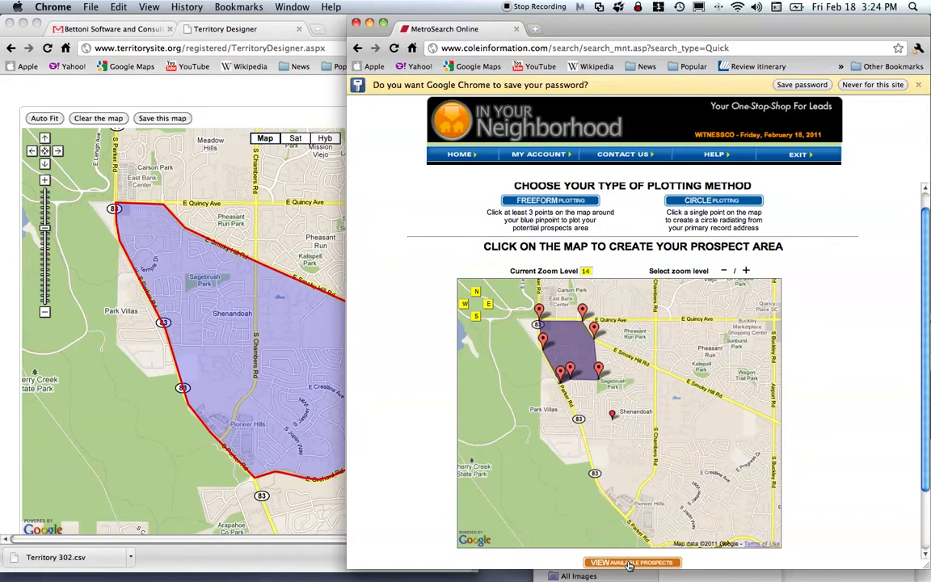
List the prospects inside the drawn area, totalling 1312 records.
click(630, 564)
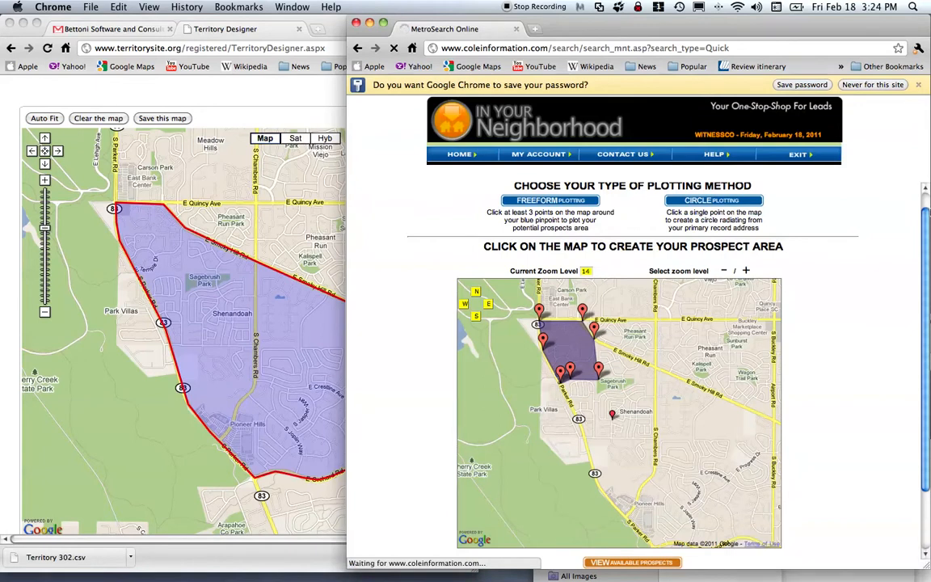
scroll(924, 220, down, 3)
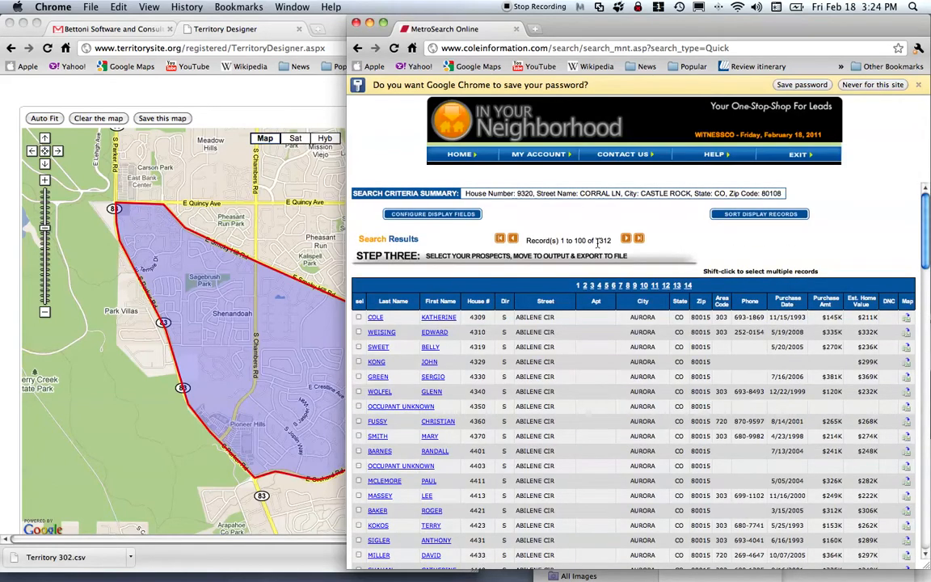
double_click(598, 241)
drag(925, 212, 920, 557)
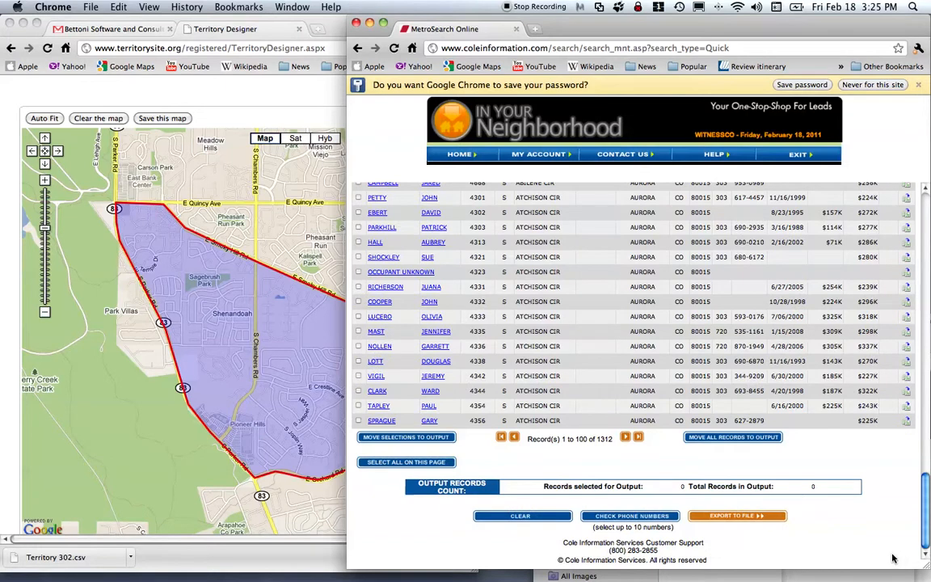
Move all 1312 records to output and confirm the output count.
click(703, 439)
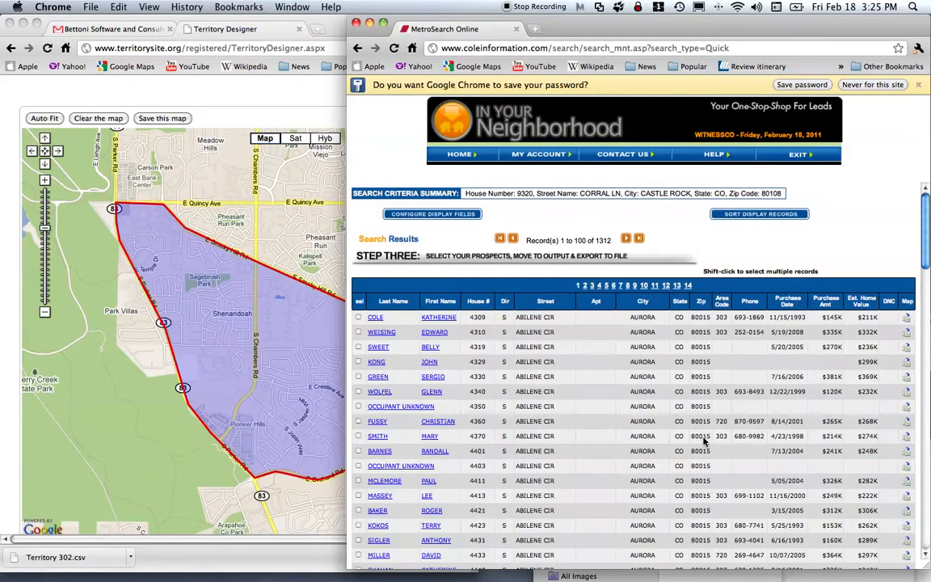
scroll(926, 299, down, 2)
scroll(926, 299, down, 20)
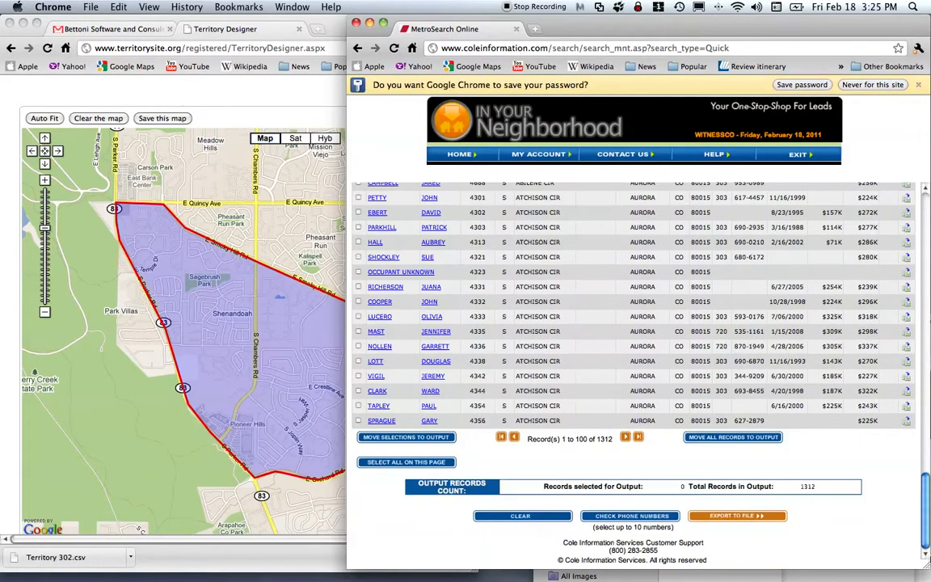
double_click(808, 486)
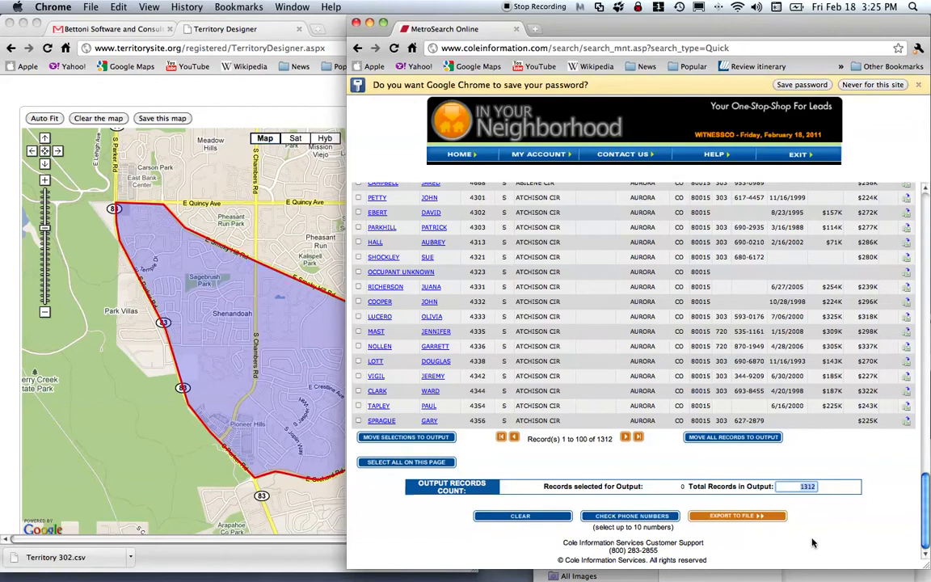
Export the output records as CSV with field names as headers and create the output file.
click(747, 521)
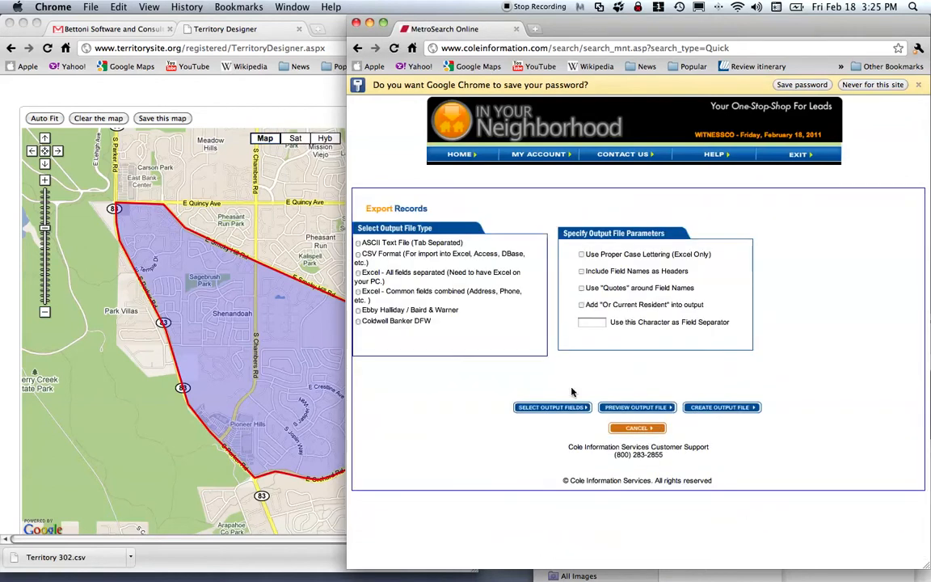
triple_click(360, 255)
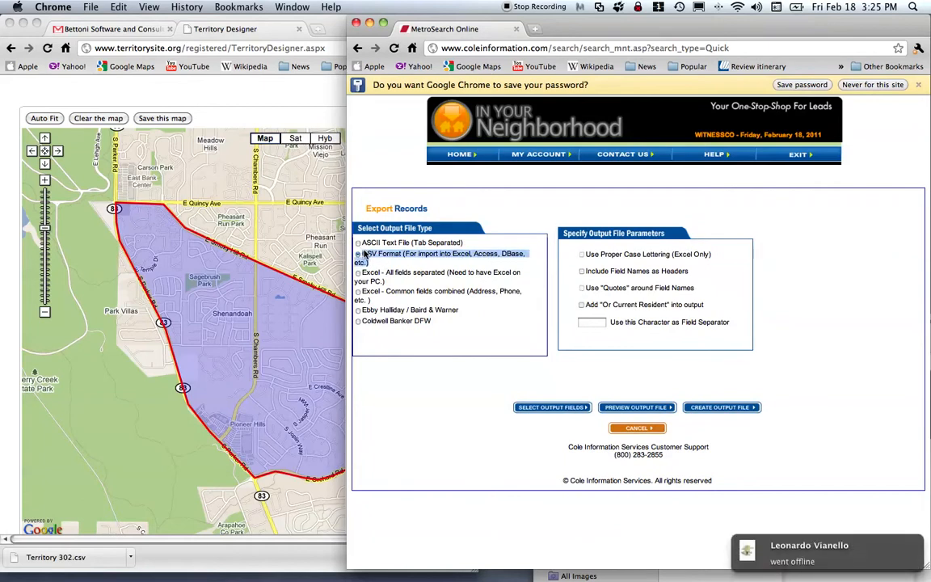
click(687, 273)
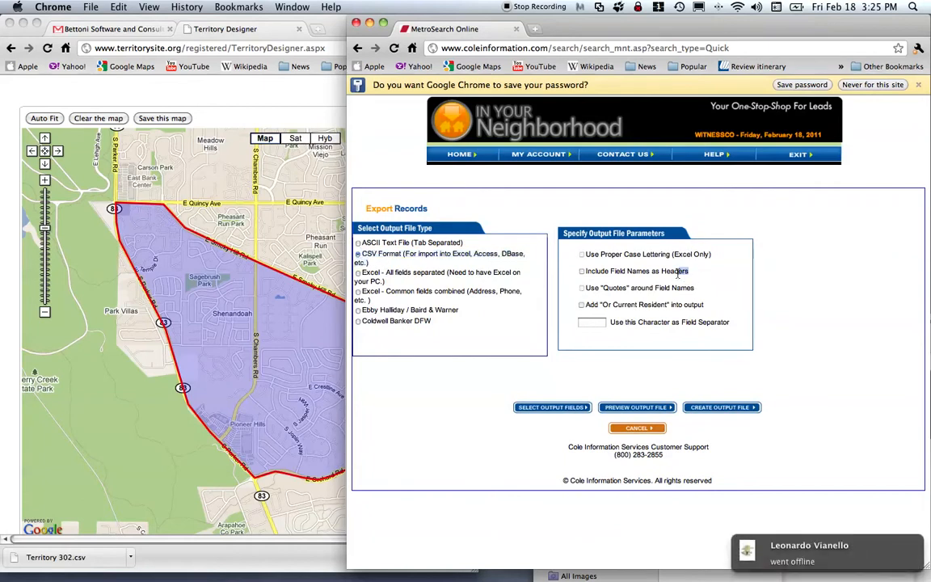
drag(687, 273, 577, 272)
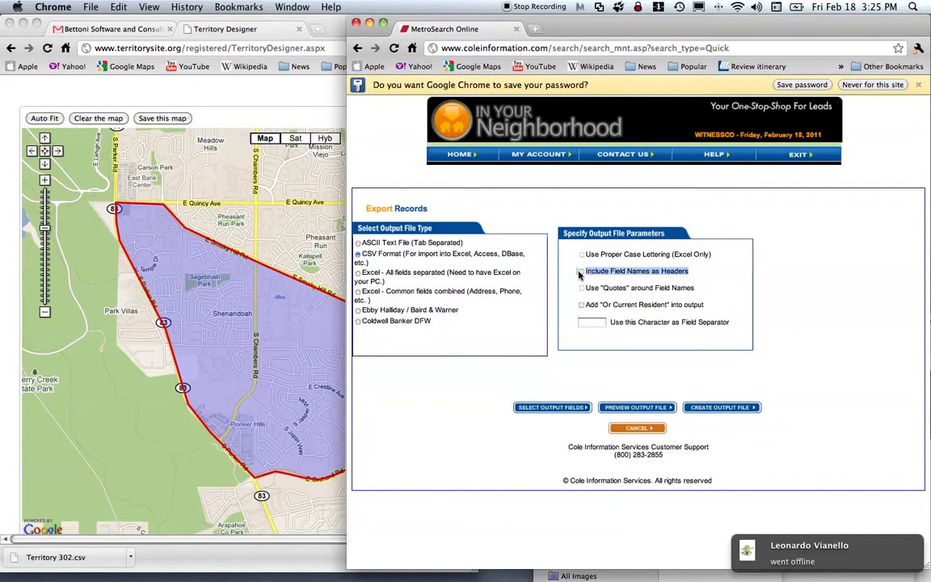
click(580, 272)
click(581, 272)
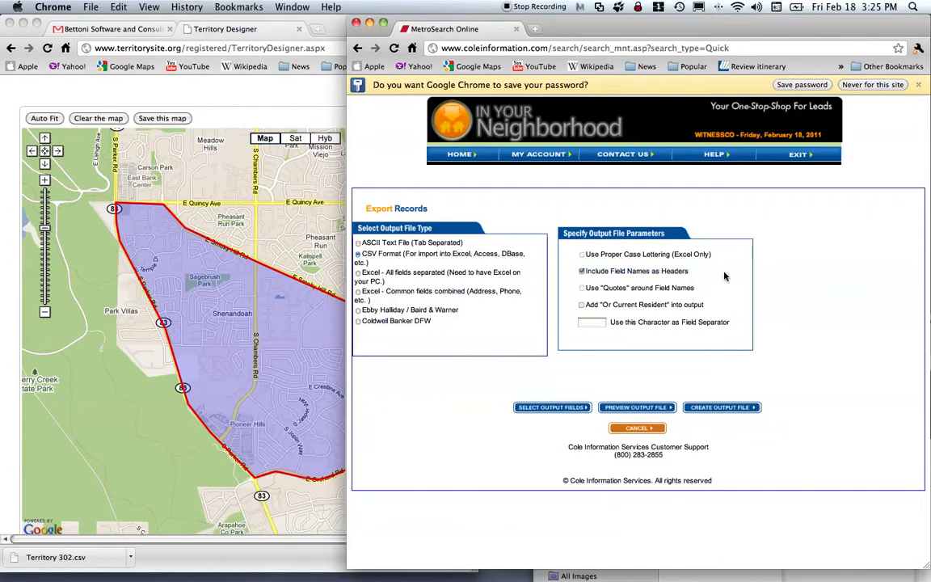
click(743, 408)
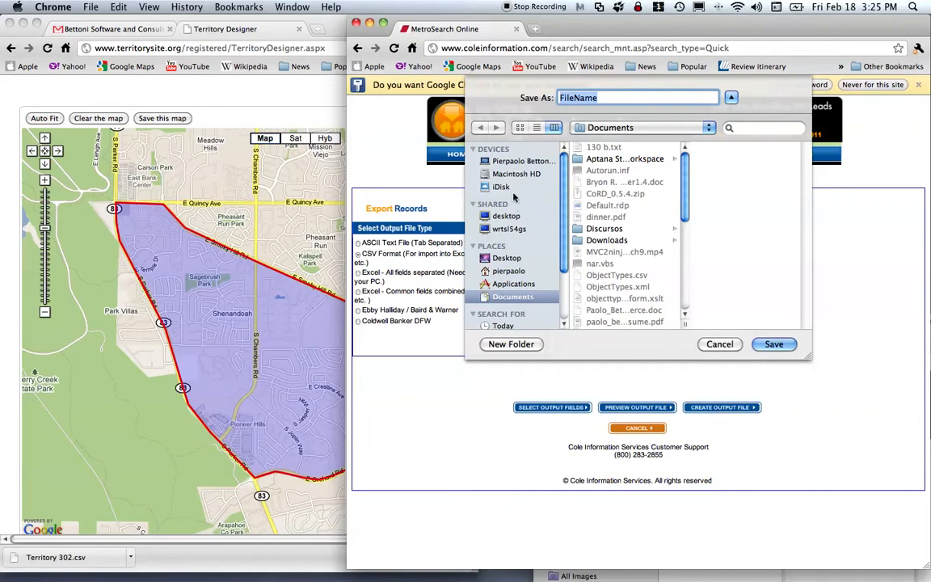
Save the export file as '130 A' in the Desktop folder.
click(506, 216)
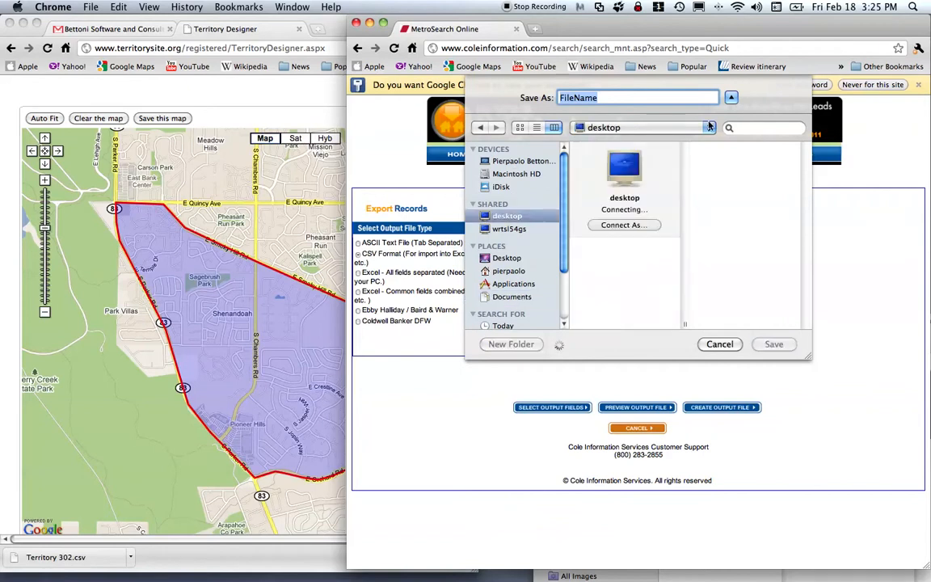
text(130 A)
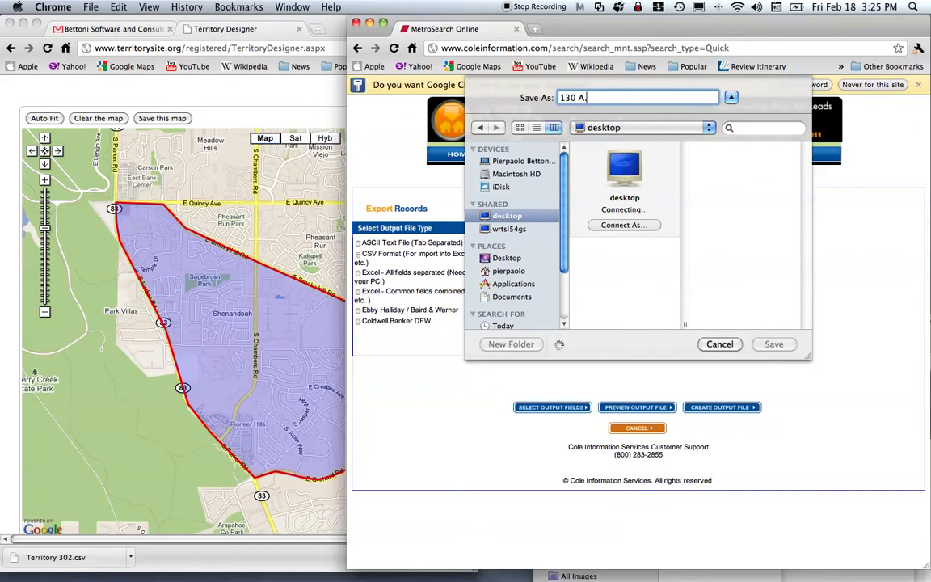
text(.txt)
triple_click(635, 98)
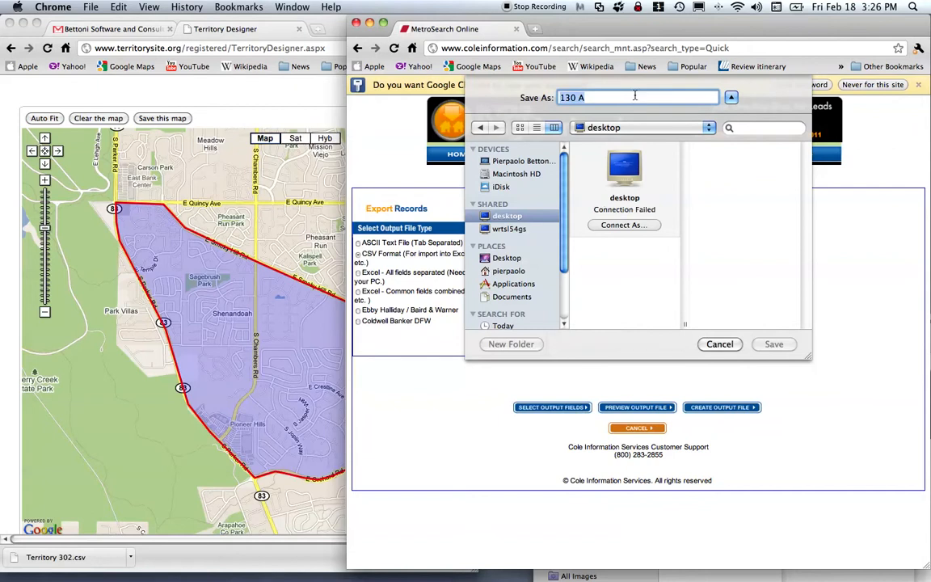
click(487, 216)
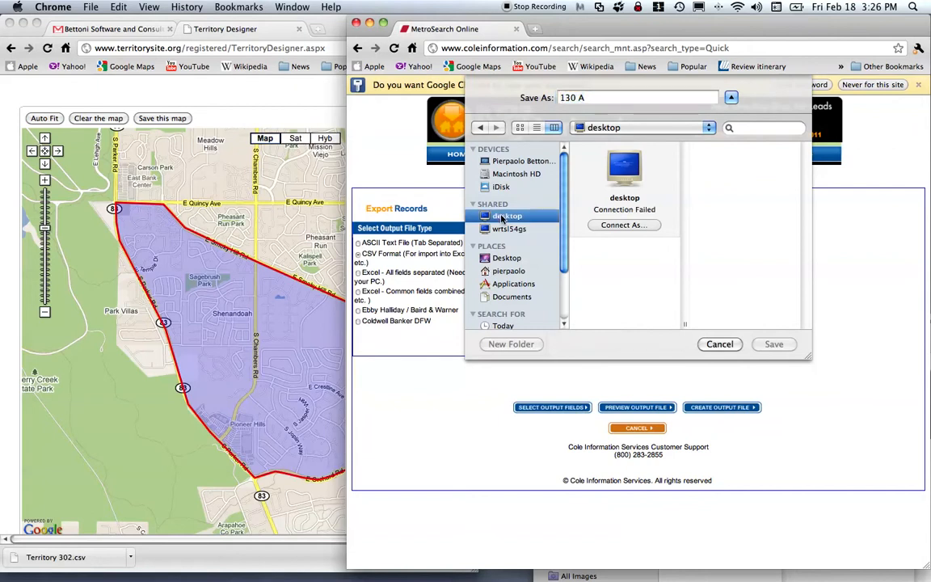
click(511, 161)
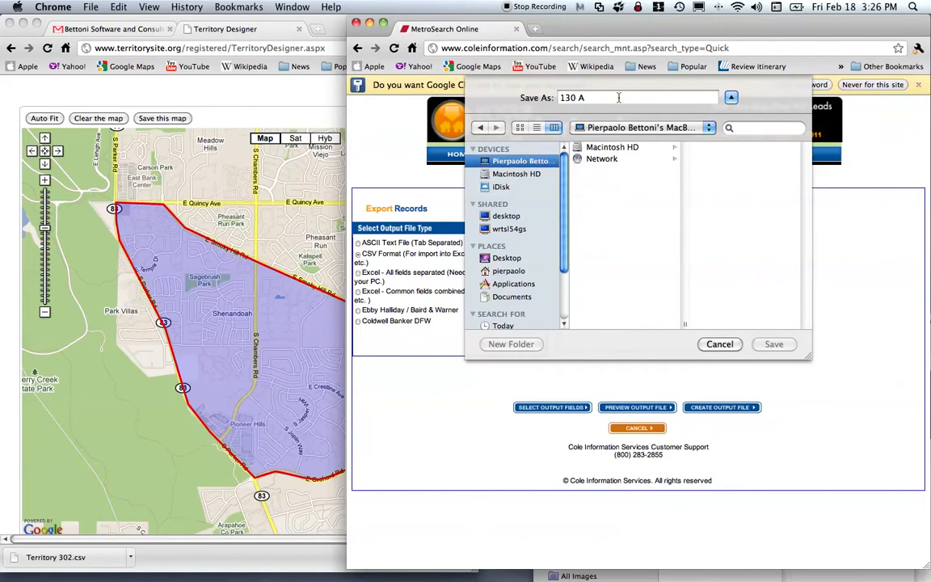
click(511, 259)
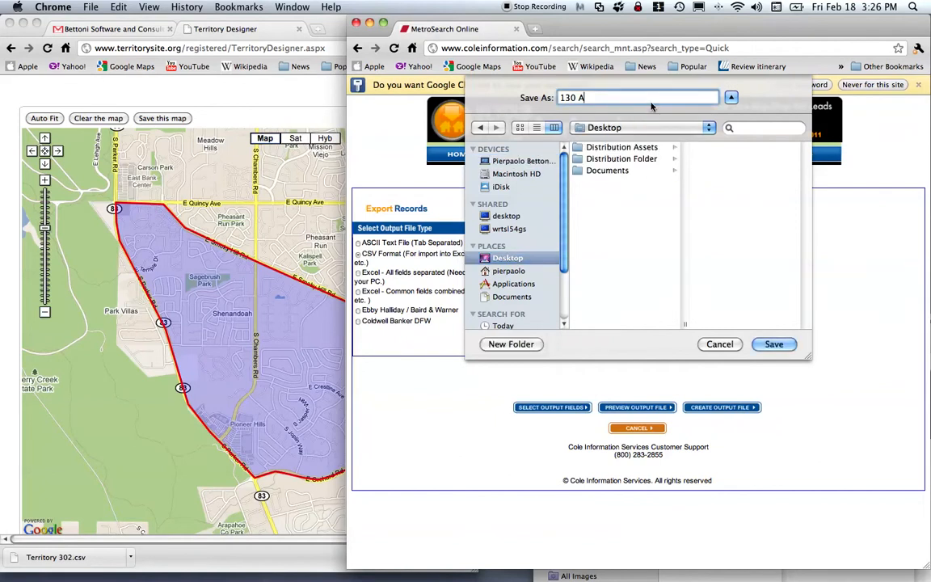
click(774, 344)
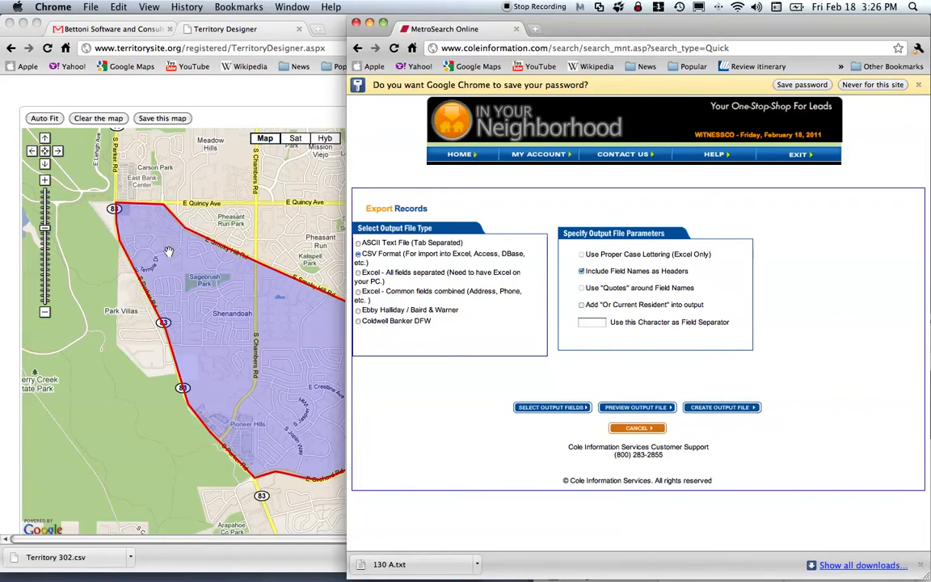
Rerun the neighborhood search from home and center the prospect map on Shenandoah near E Quincy Ave.
click(455, 154)
click(774, 274)
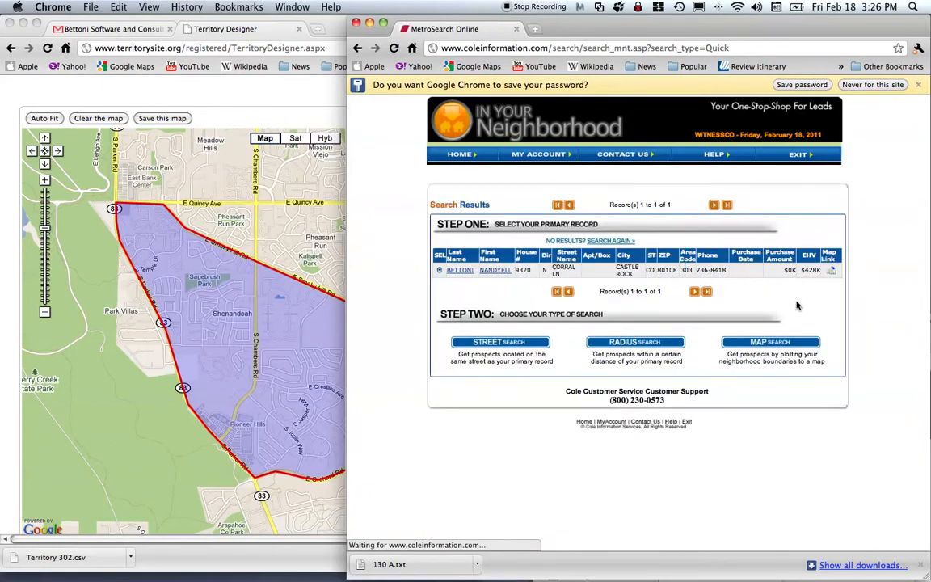
click(784, 350)
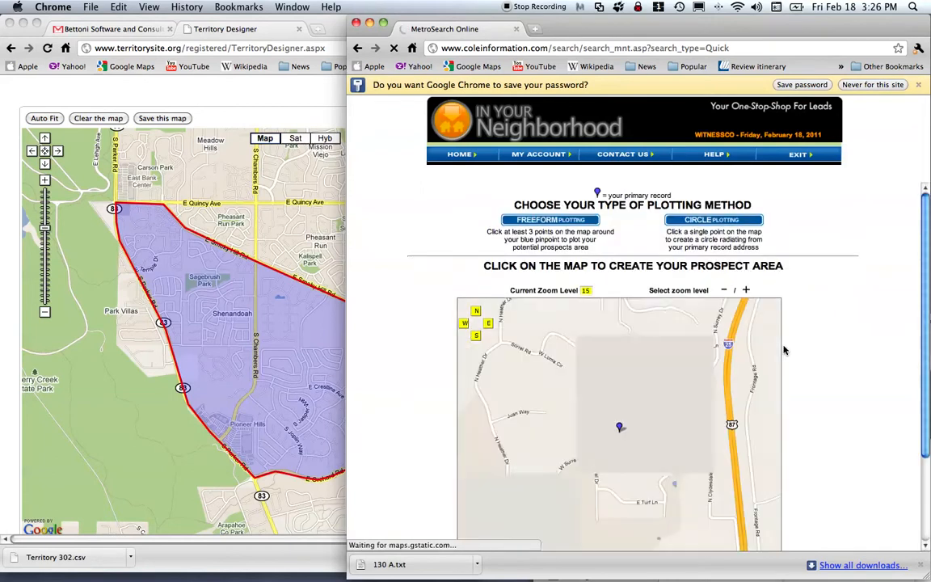
click(724, 290)
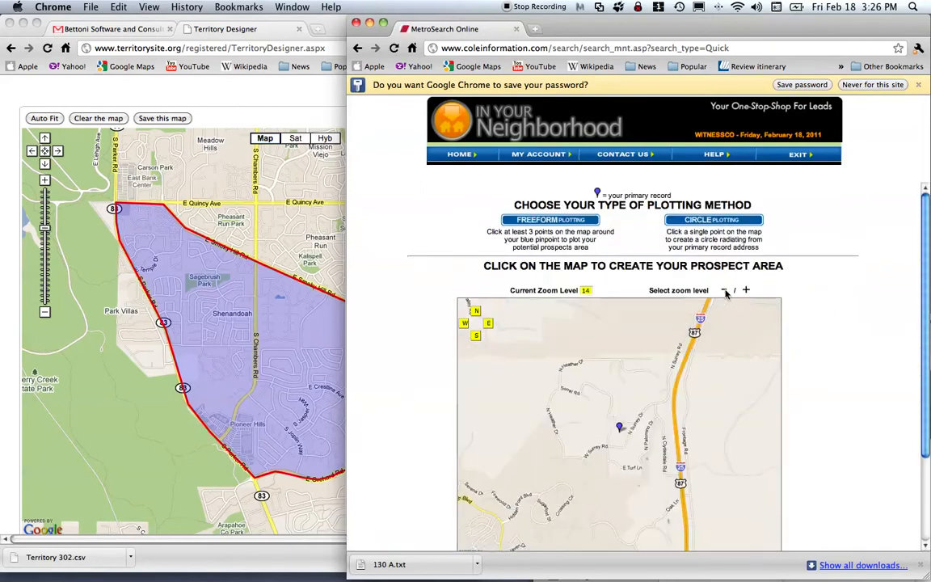
drag(716, 352, 536, 532)
drag(681, 376, 561, 499)
drag(700, 369, 608, 331)
drag(608, 348, 533, 502)
drag(630, 366, 588, 520)
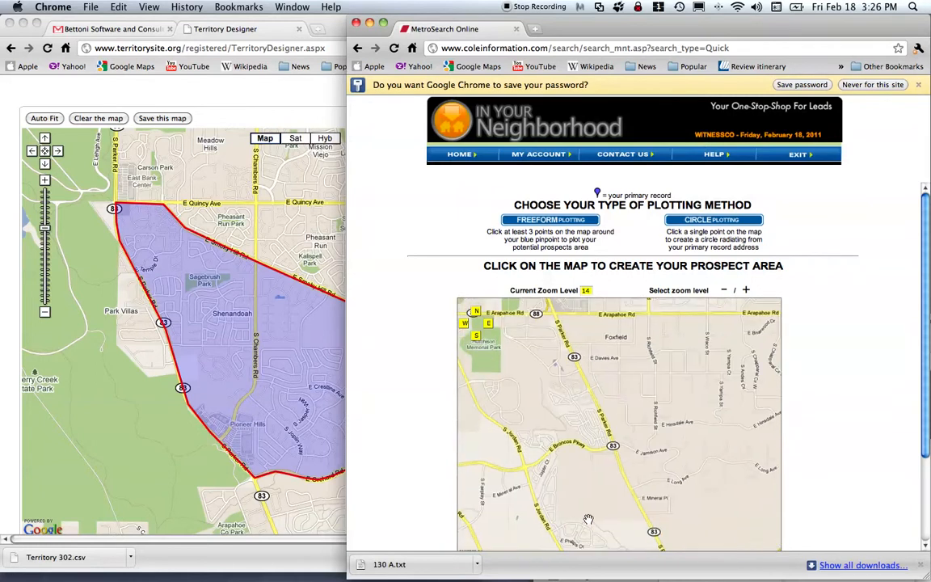
drag(578, 345, 592, 503)
drag(514, 323, 614, 442)
drag(572, 334, 627, 456)
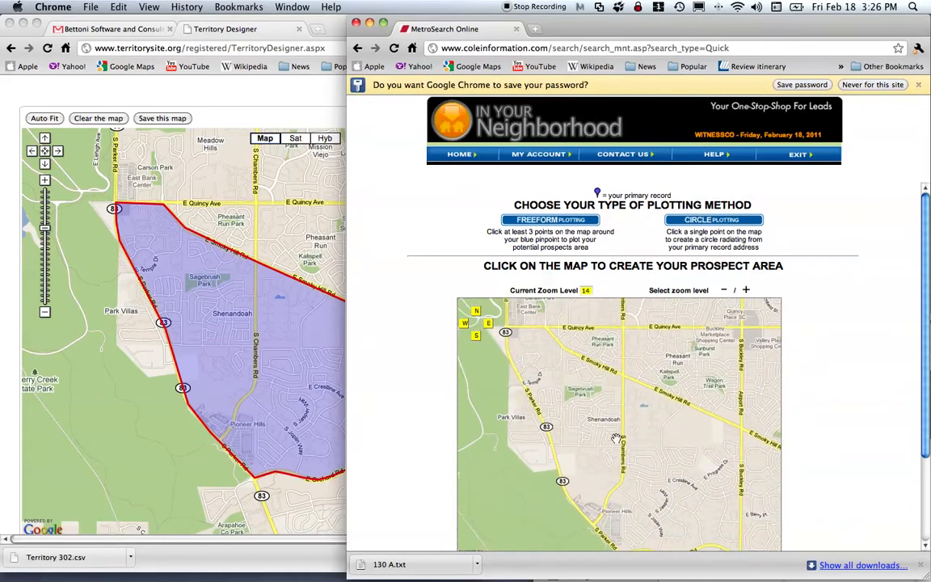
Plot a freeform area from S Parker Rd past Sagebrush Park and south along S Chambers Rd.
click(564, 222)
click(530, 387)
click(568, 385)
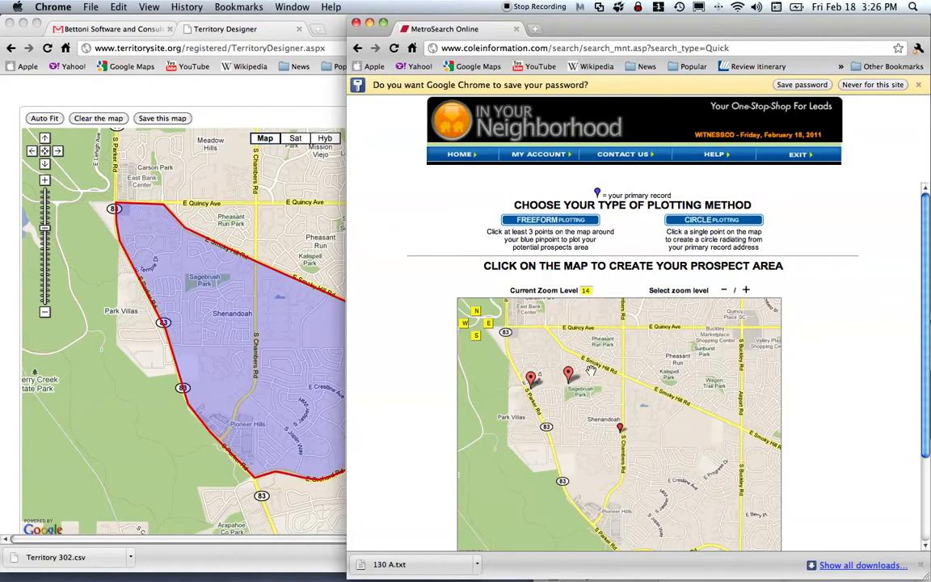
click(566, 349)
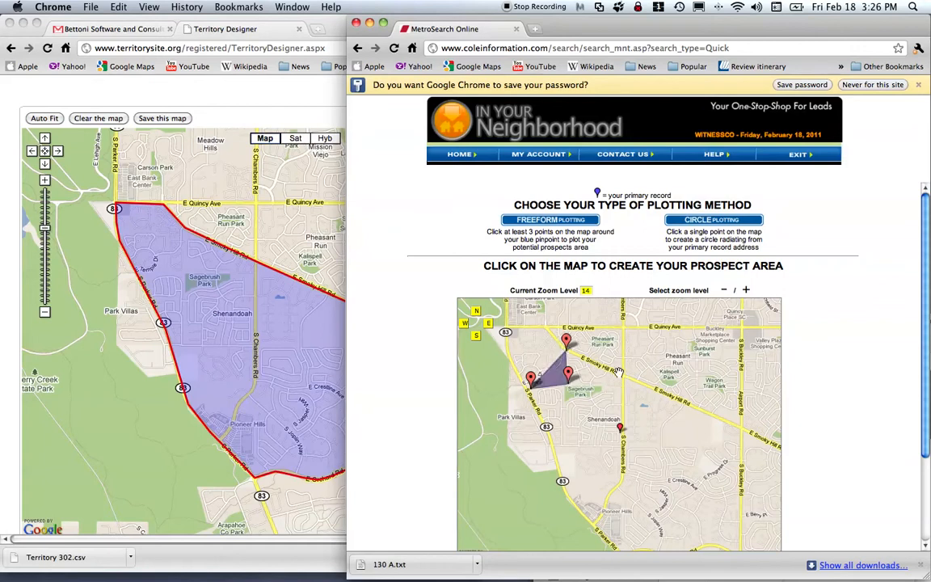
click(622, 373)
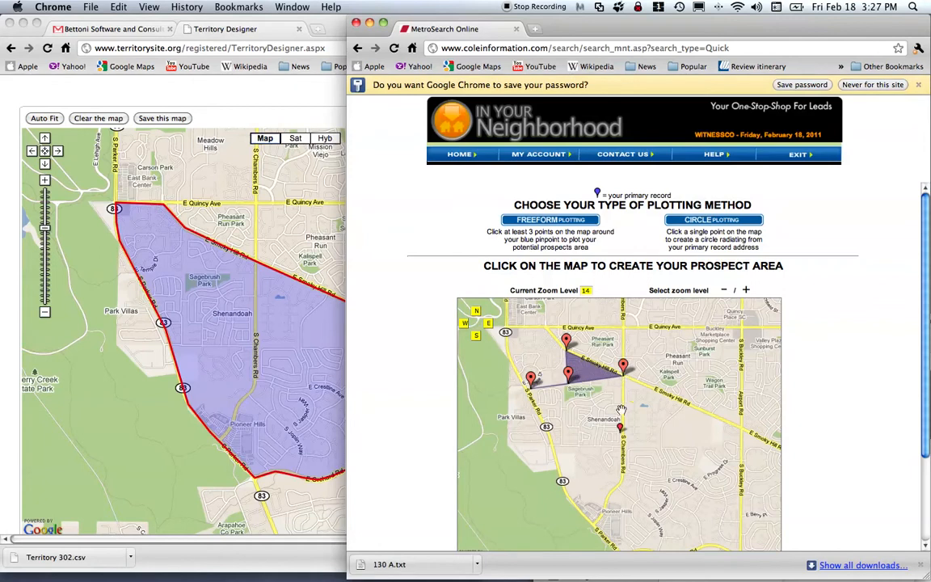
click(622, 472)
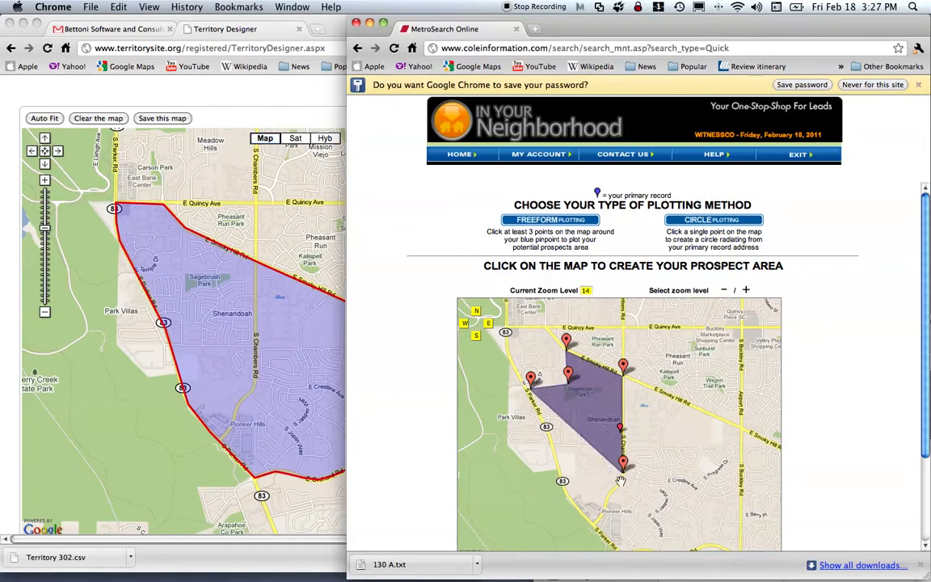
click(617, 486)
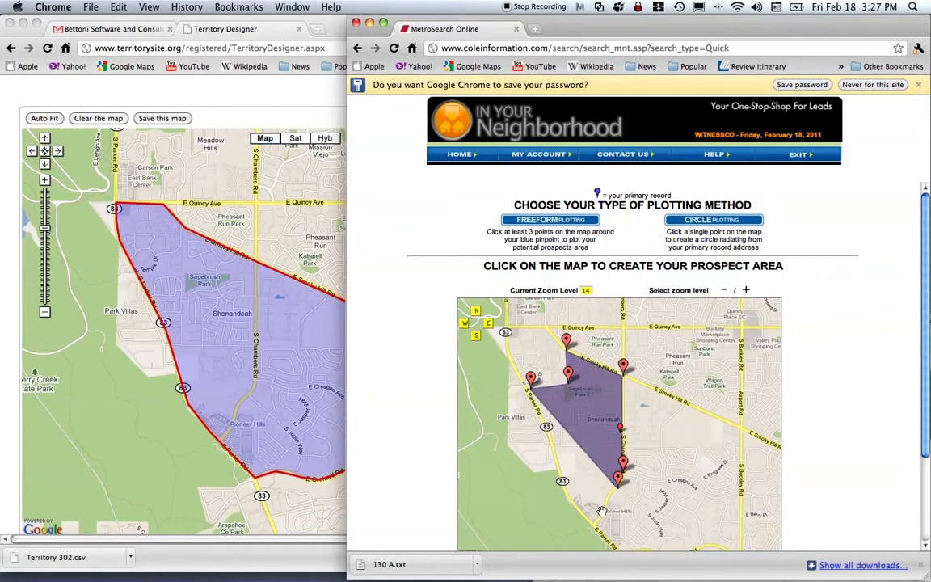
click(604, 508)
click(594, 519)
click(566, 485)
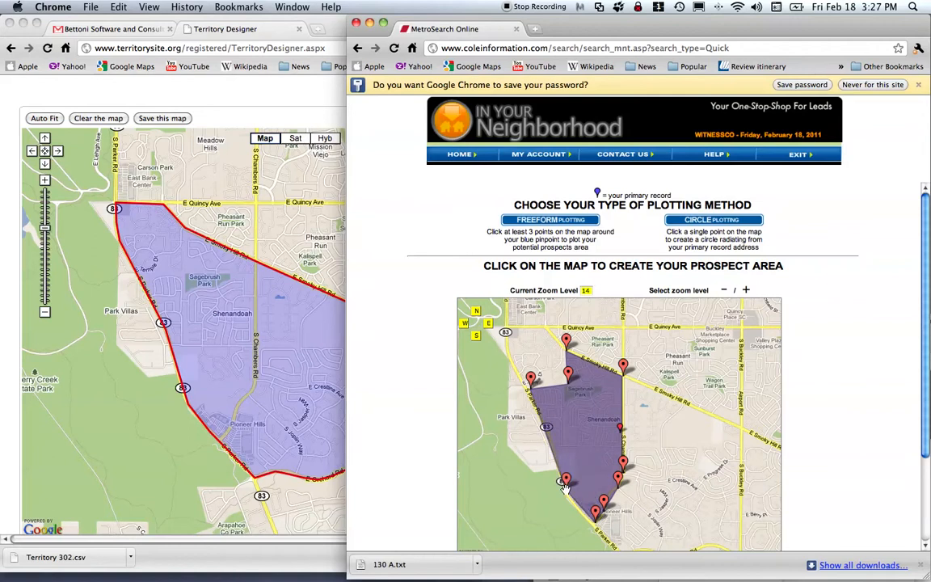
drag(925, 407, 926, 511)
click(638, 469)
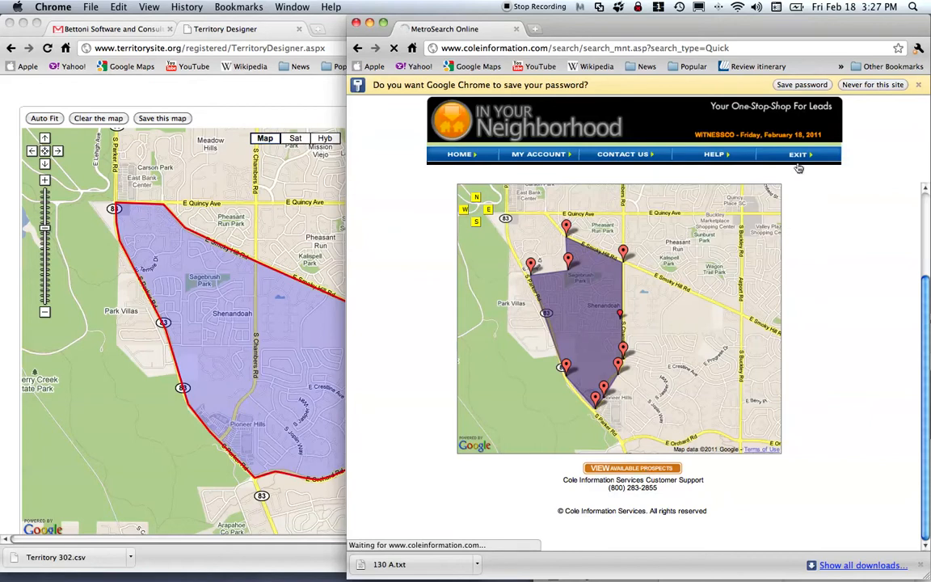
Dismiss the password-saving prompt and highlight the red record preview limit warning.
click(872, 84)
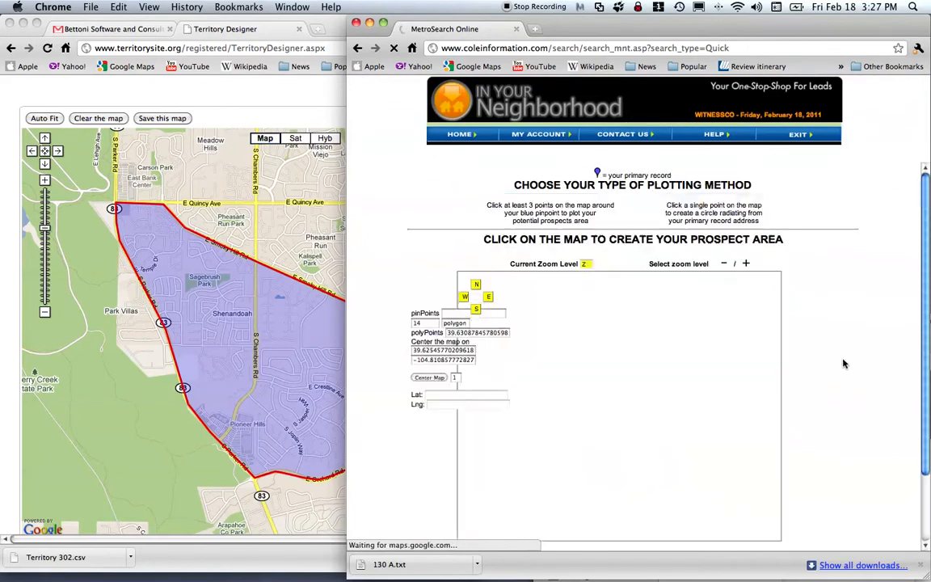
drag(921, 255, 921, 389)
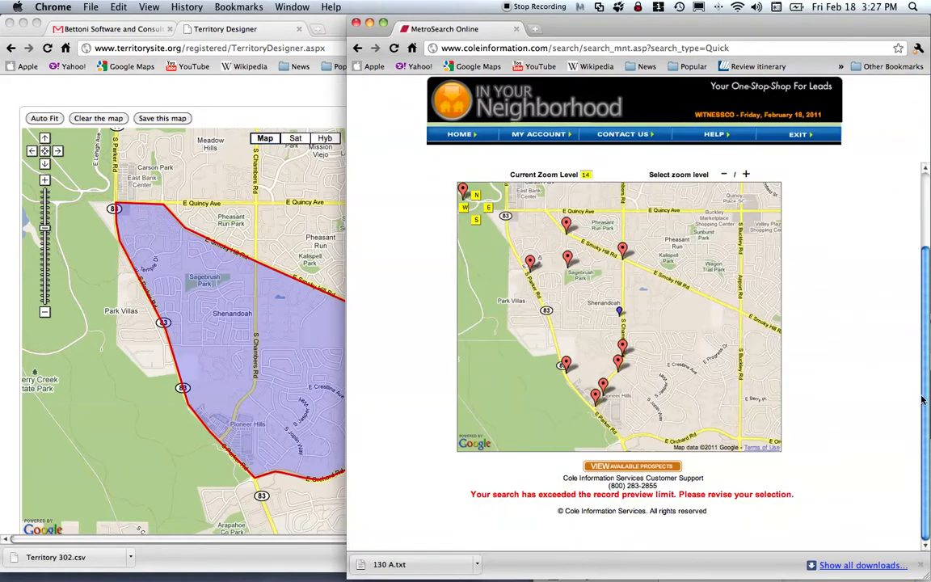
drag(477, 494, 745, 498)
Nudge a boundary point near highway 83, then clear all plotted points.
scroll(592, 455, up, 3)
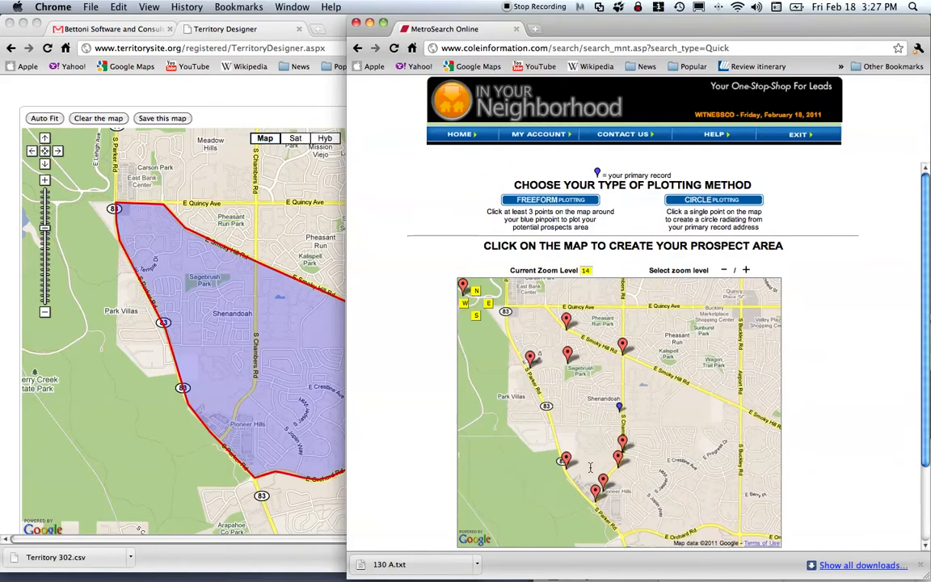
drag(567, 459, 559, 426)
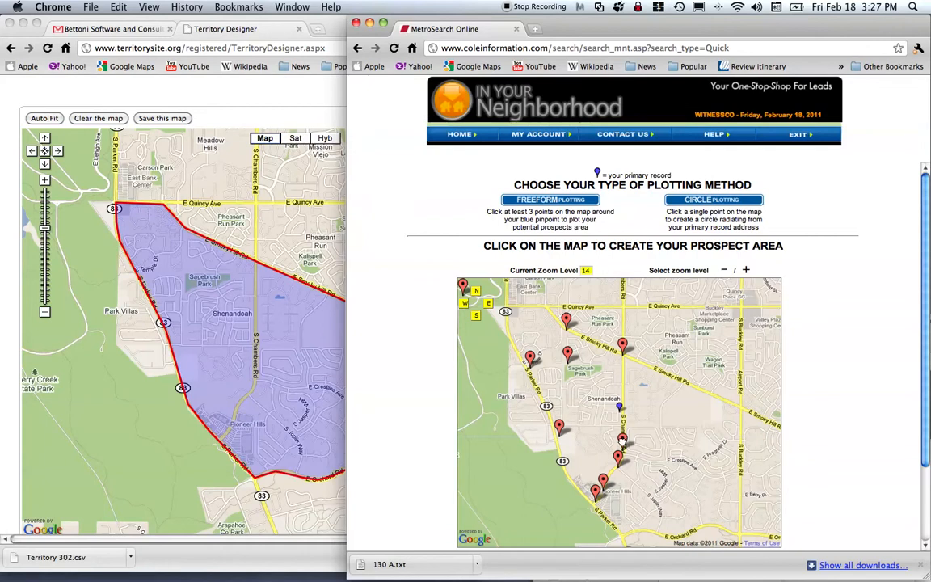
click(563, 201)
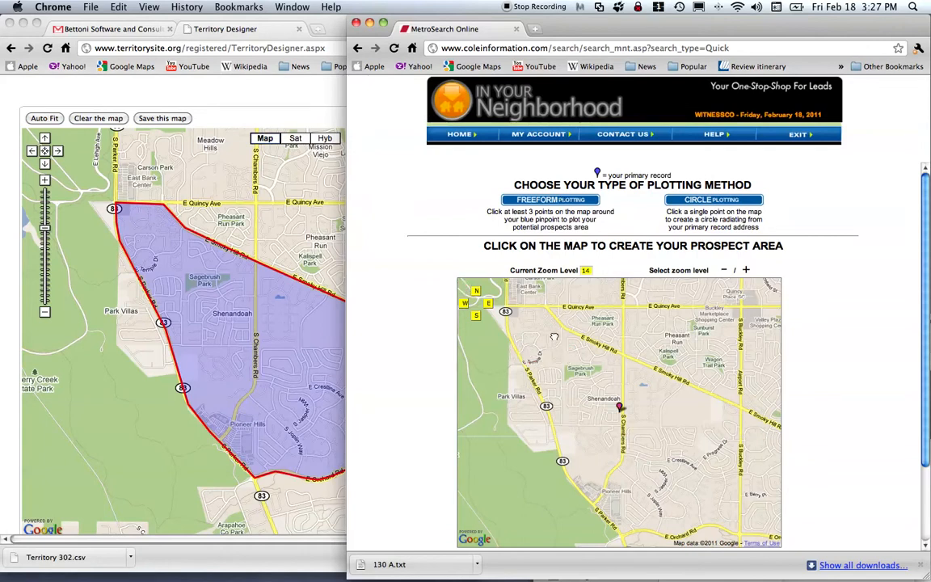
Plot a smaller freeform area from Parker Rd along Smoky Hill Rd up to E Quincy Ave.
click(527, 364)
click(570, 364)
click(625, 367)
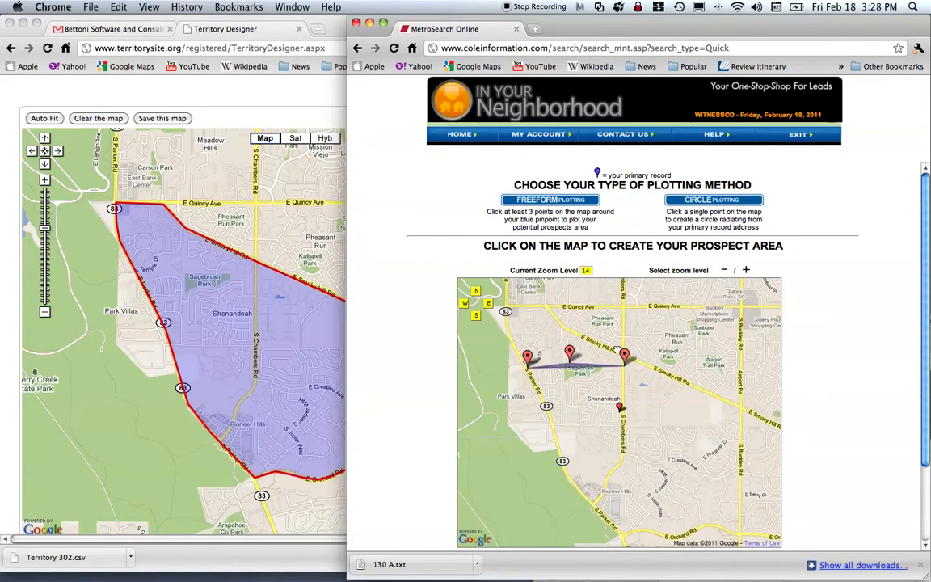
click(617, 346)
drag(617, 342, 623, 349)
click(566, 325)
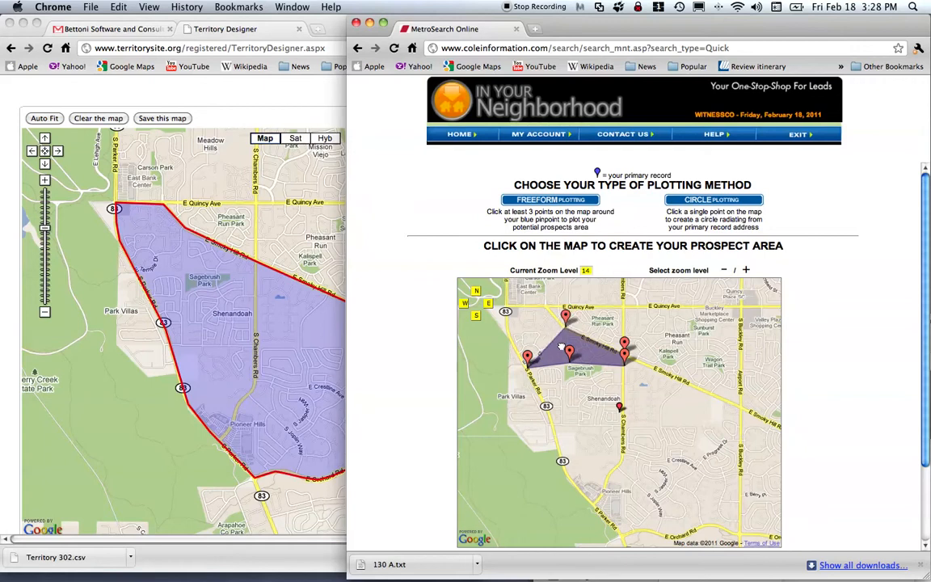
click(567, 340)
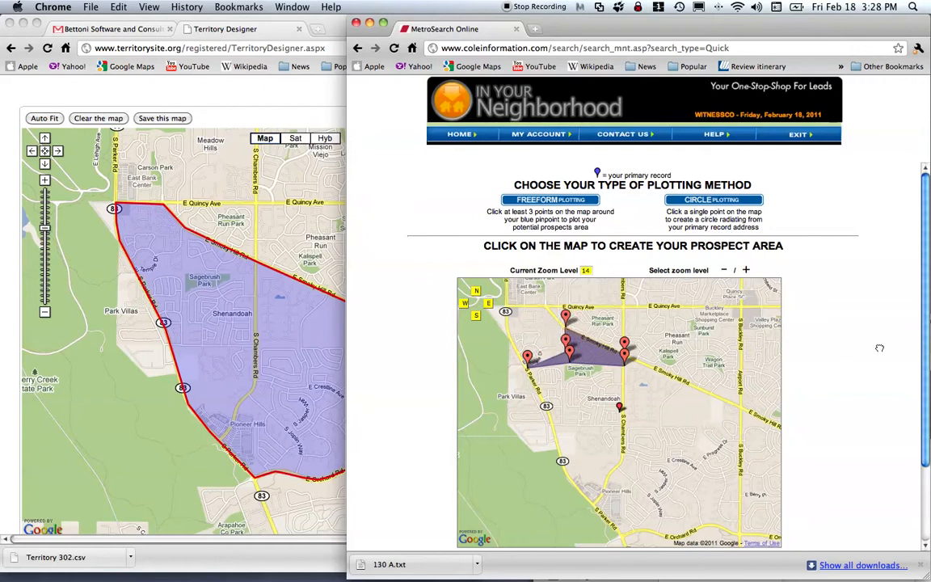
double_click(928, 321)
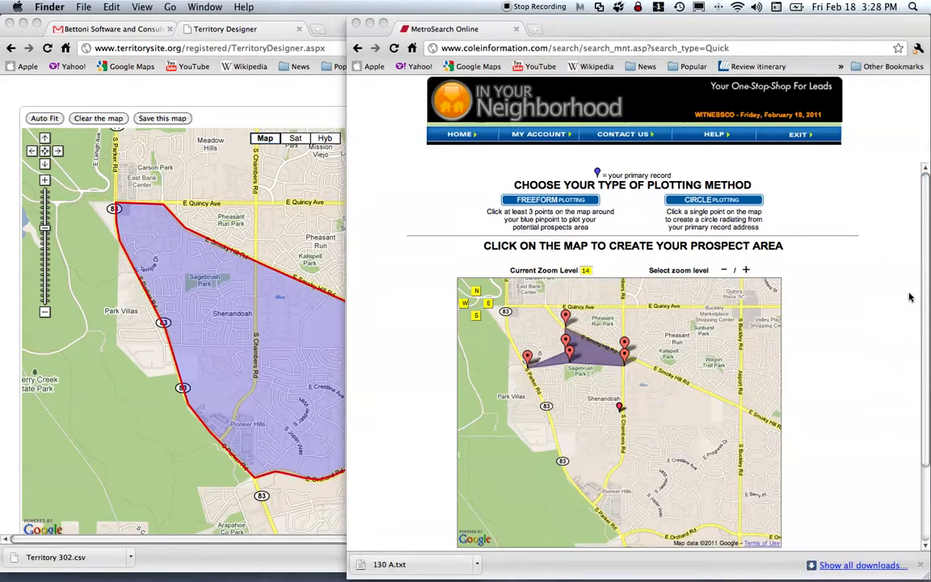
click(927, 298)
scroll(621, 404, down, 3)
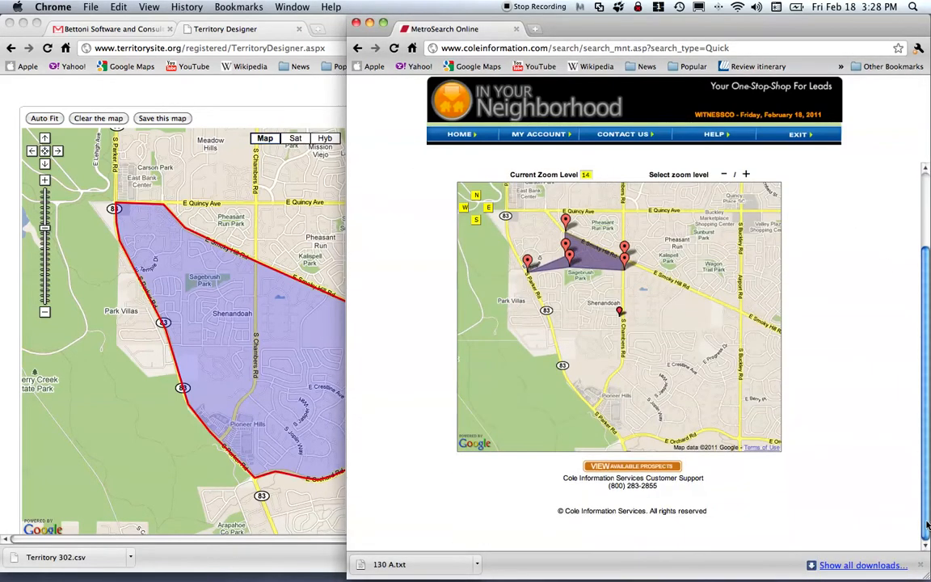
View available prospects and confirm 1462 records found, with 1312 currently in output.
click(624, 467)
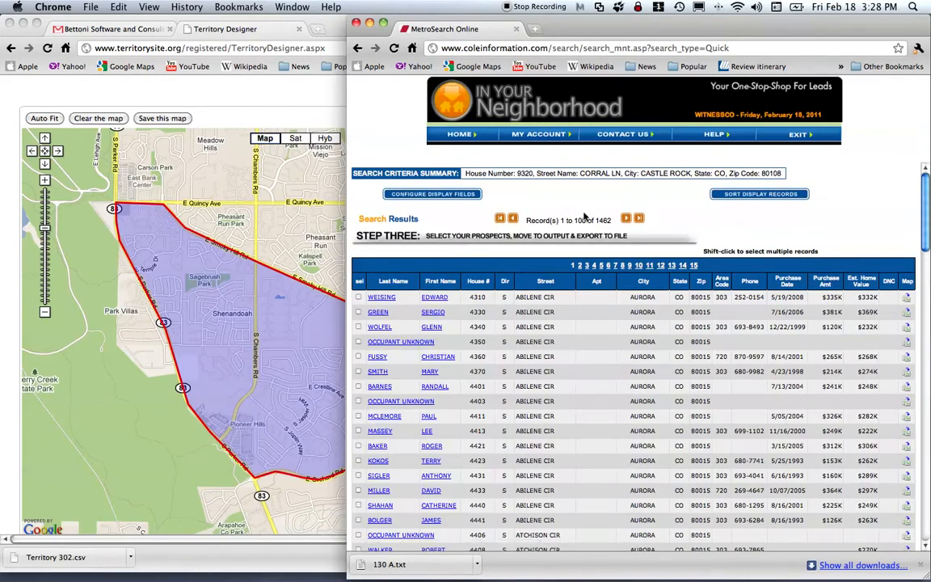
double_click(603, 220)
drag(928, 235, 930, 559)
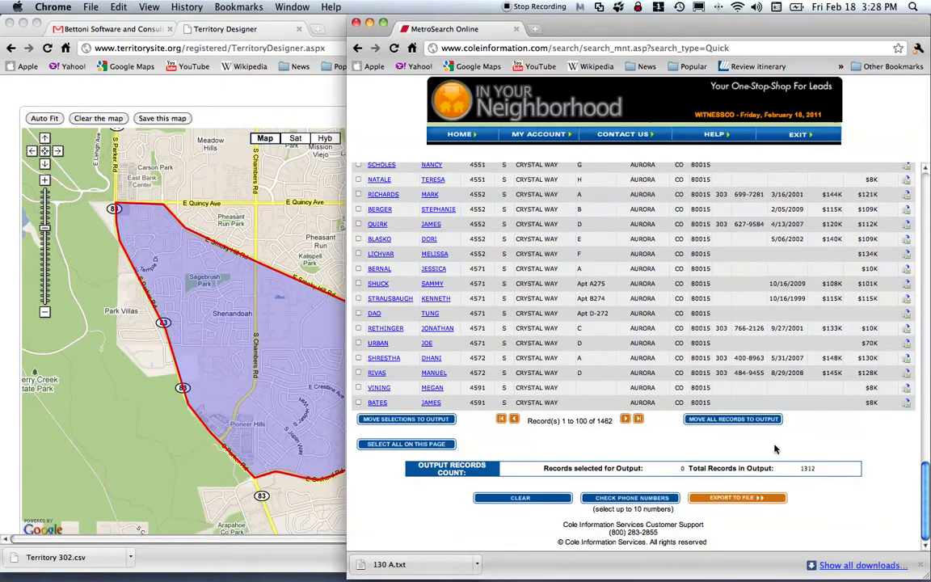
click(806, 470)
double_click(807, 471)
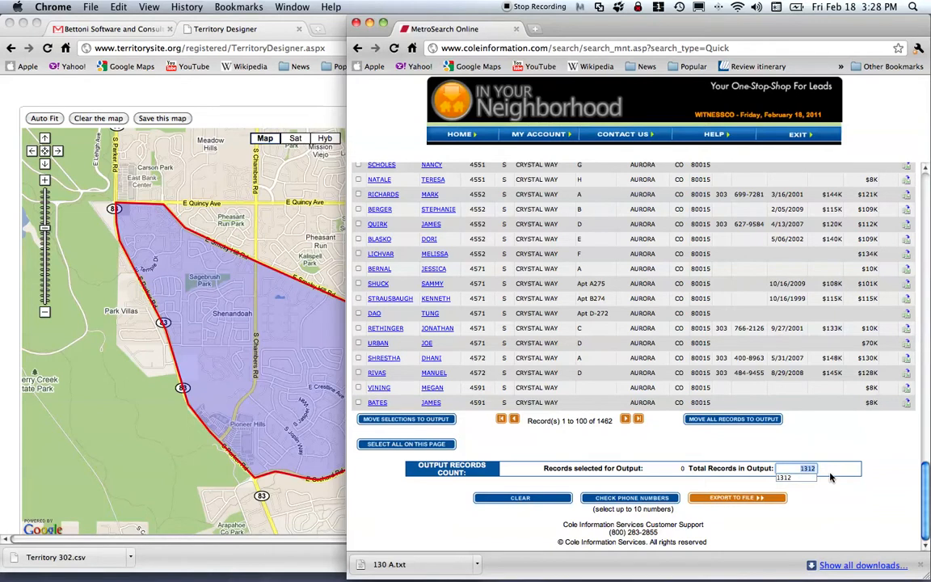
Clear the output to 0 records, then move all found records into output.
click(532, 499)
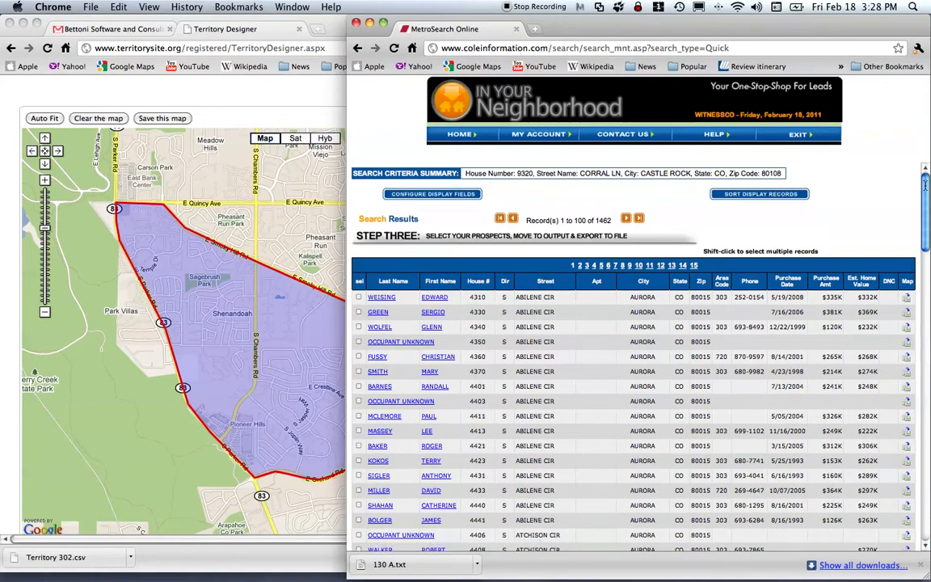
drag(925, 184, 920, 552)
drag(823, 470, 811, 468)
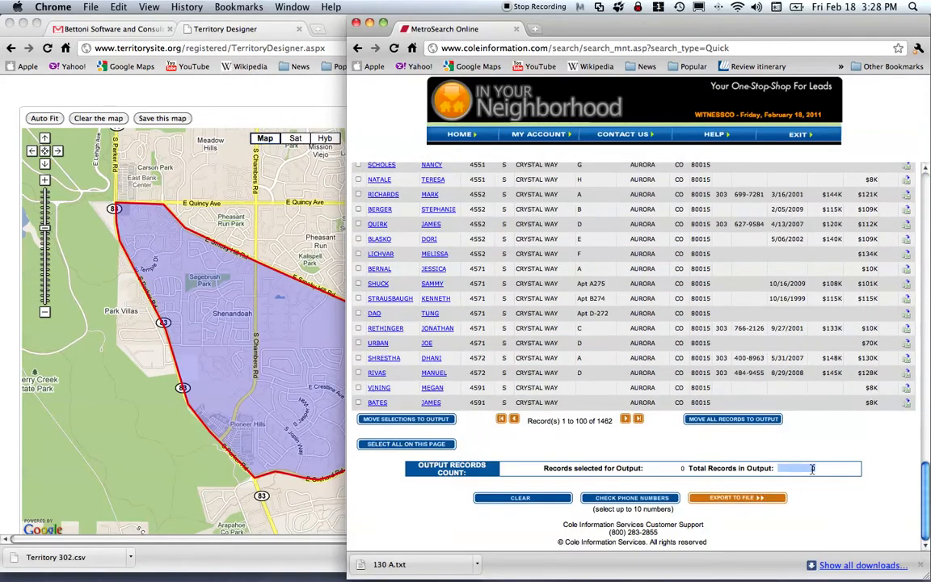
click(726, 419)
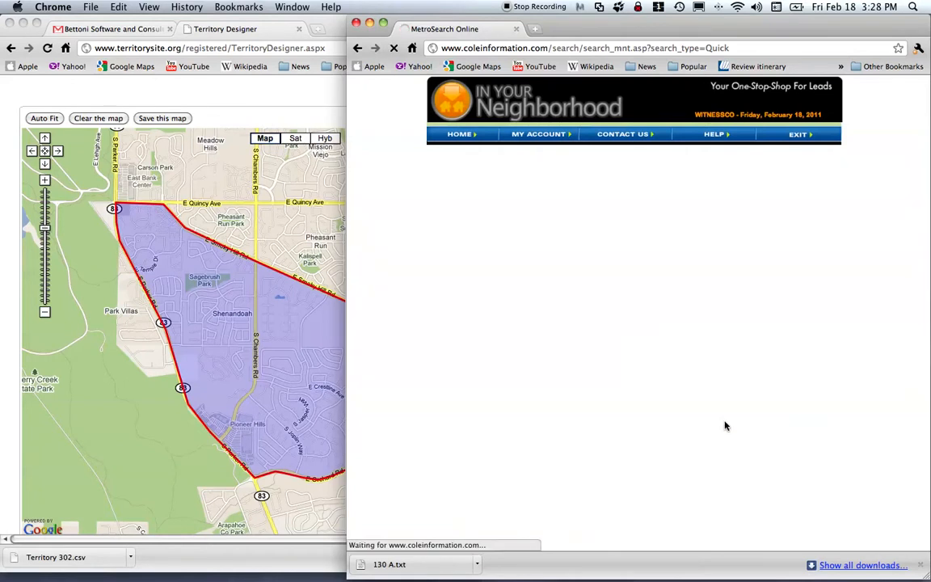
scroll(760, 480, down, 20)
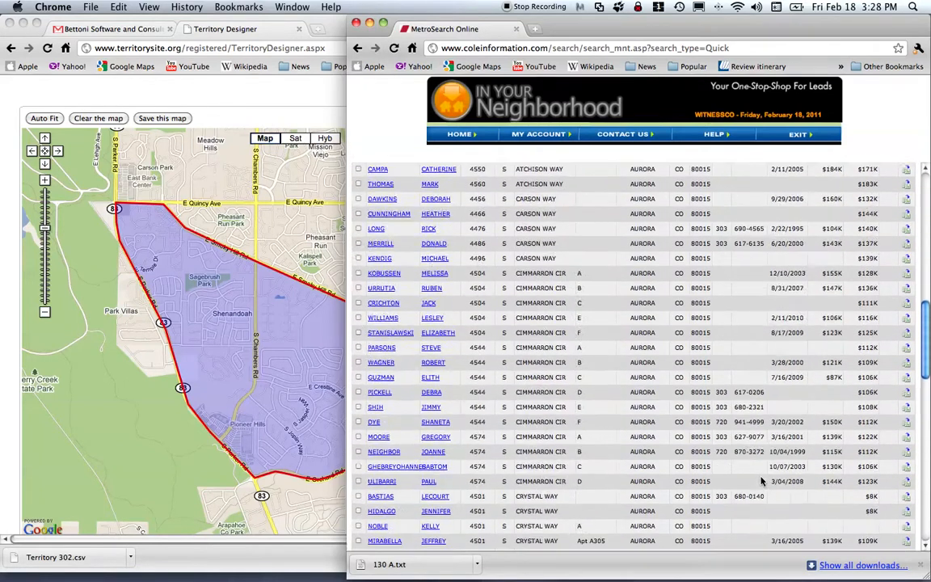
scroll(759, 480, down, 3)
Export the output as CSV with field names as headers, saved to the Desktop as '130 b'.
click(730, 501)
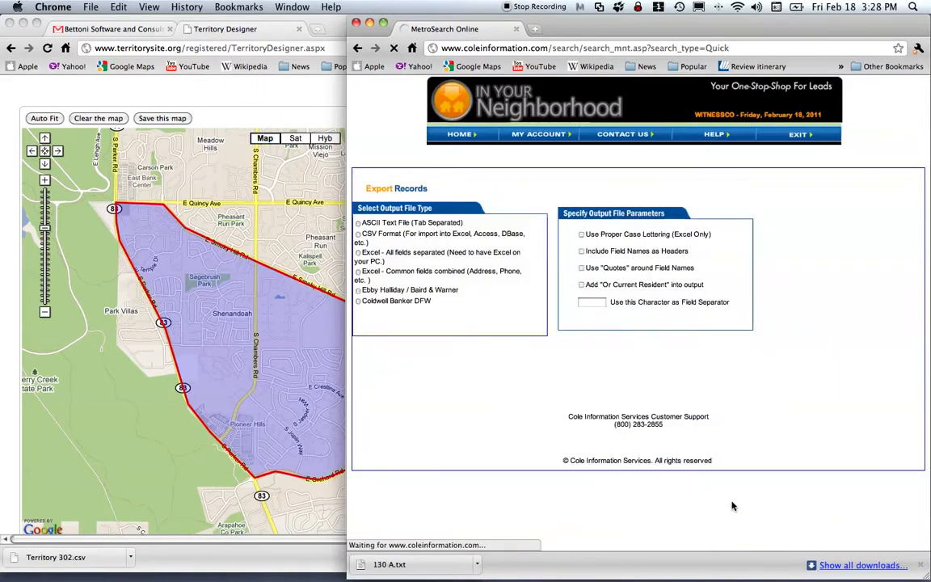
drag(376, 242, 359, 234)
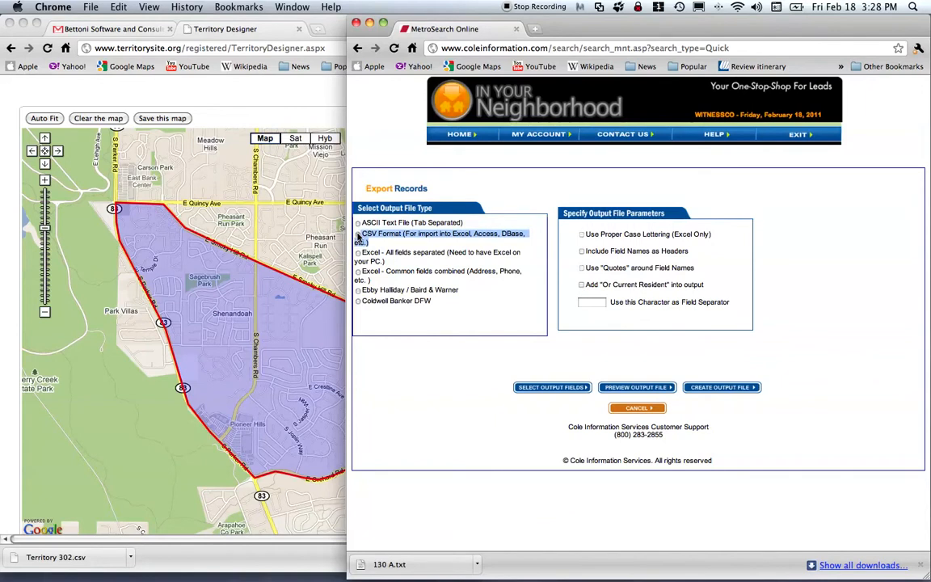
drag(701, 257, 600, 255)
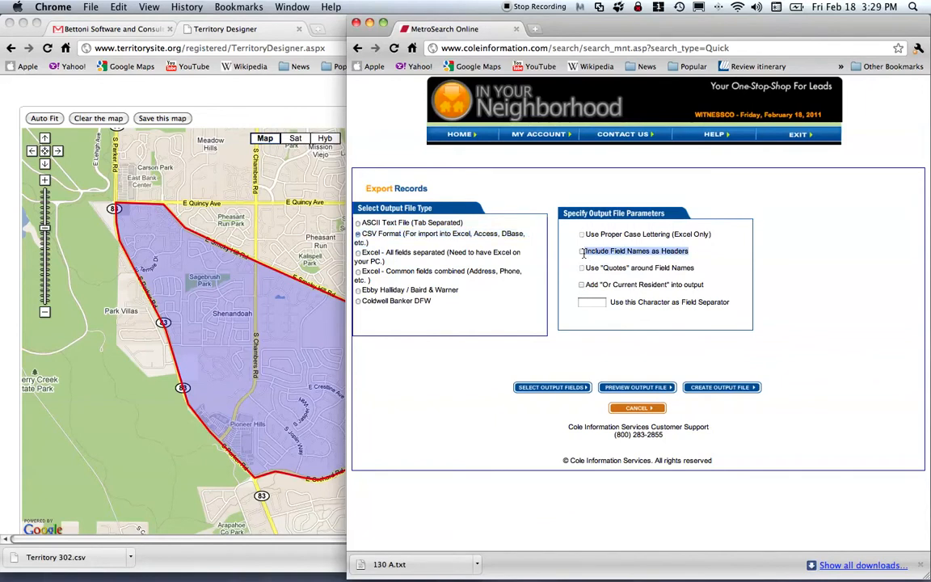
click(582, 251)
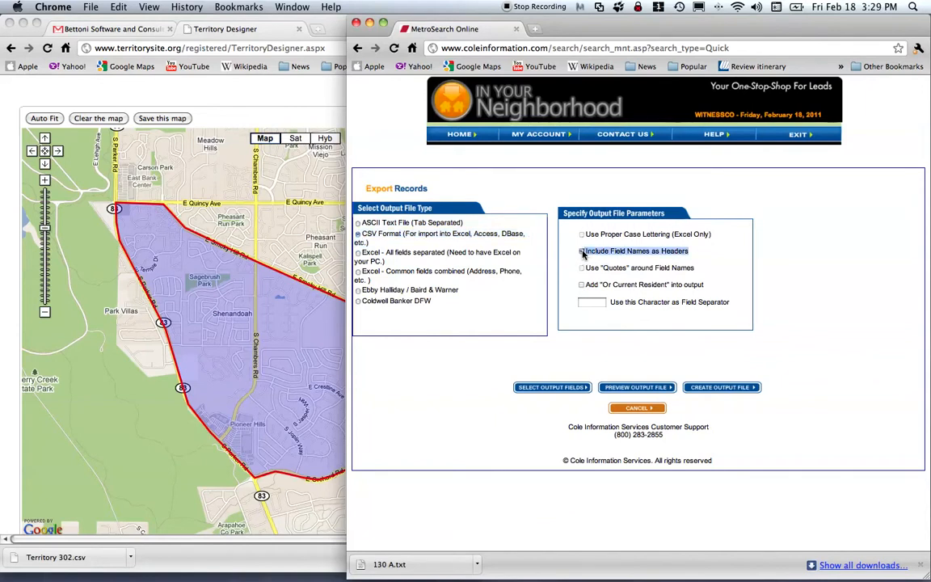
click(724, 390)
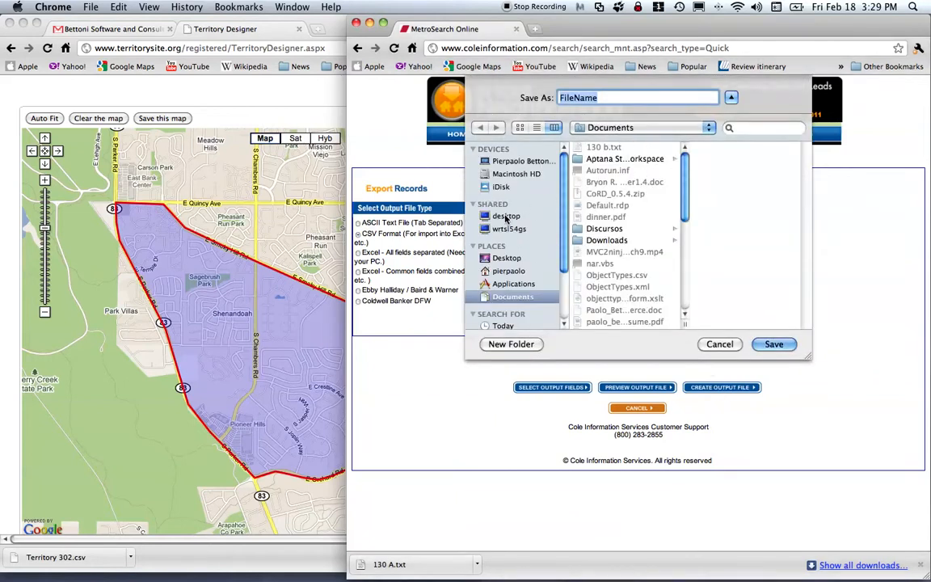
click(507, 258)
text(1)
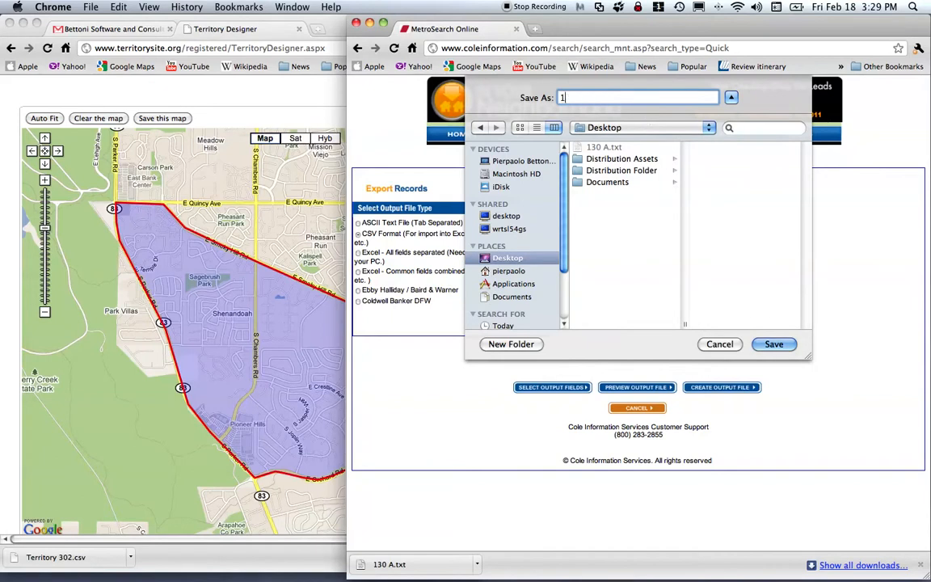
text(30 b)
click(774, 345)
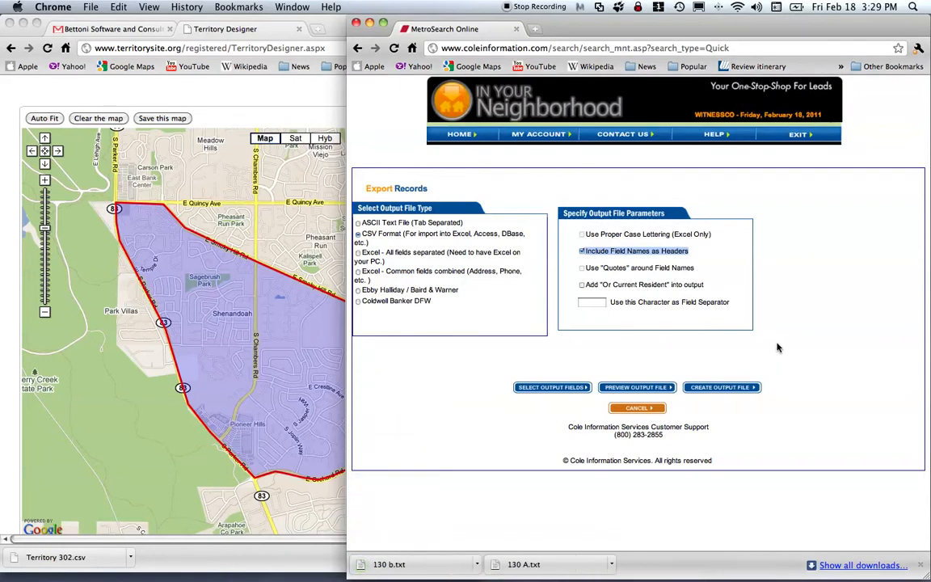
Close the MetroSearch window, maximize TerritorySite, and open Territory # 130's Addresses tab.
mouse_move(437, 23)
mouse_down()
mouse_move(603, 26)
mouse_move(454, 23)
mouse_up()
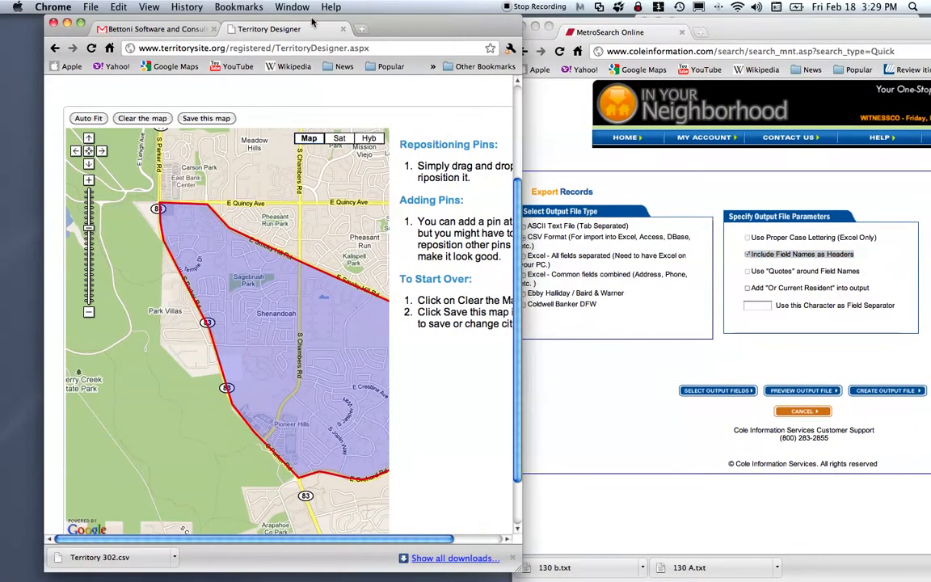
click(81, 24)
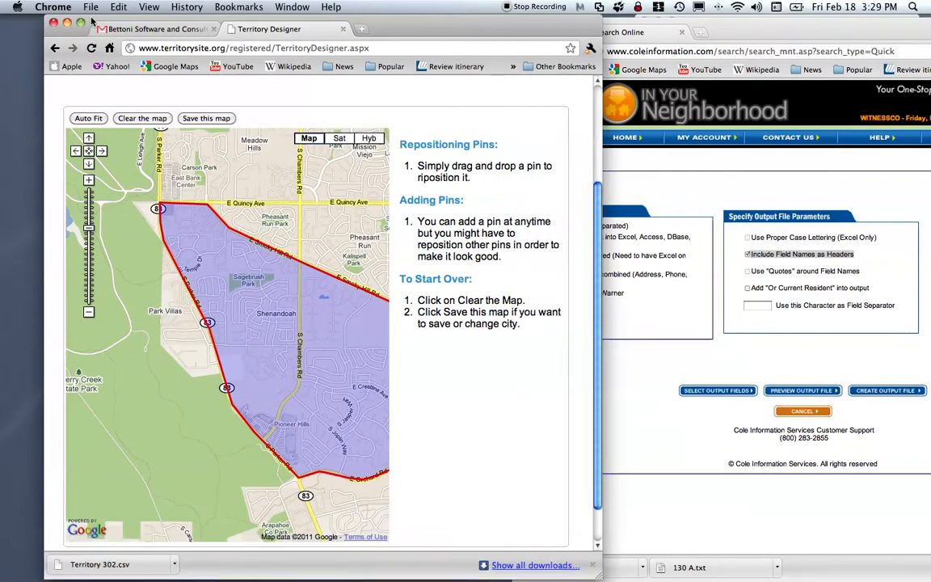
drag(826, 37, 608, 87)
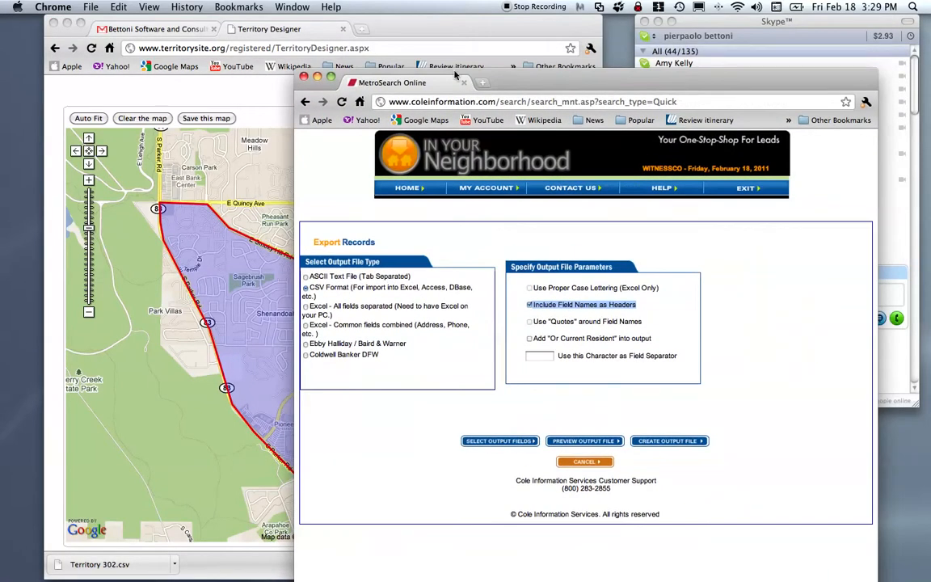
click(303, 77)
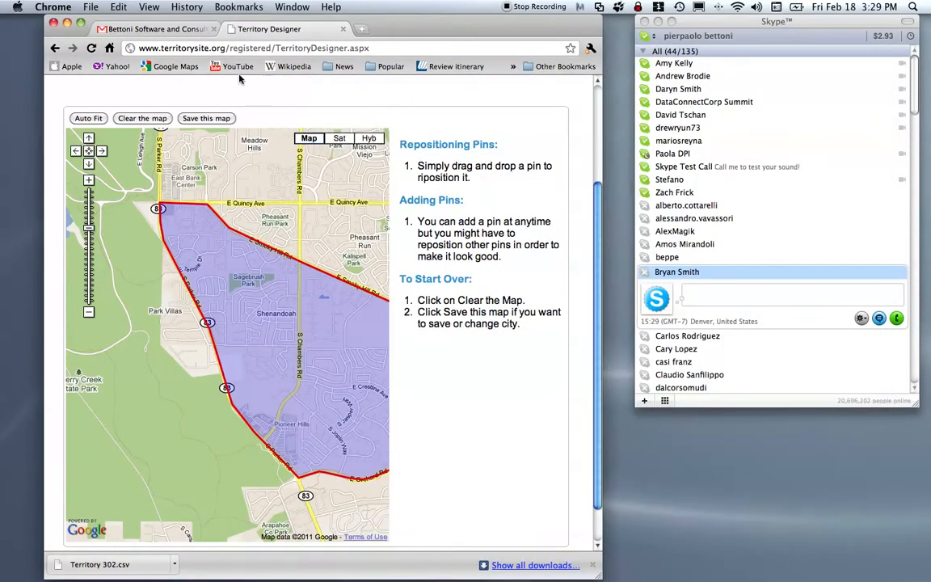
click(81, 27)
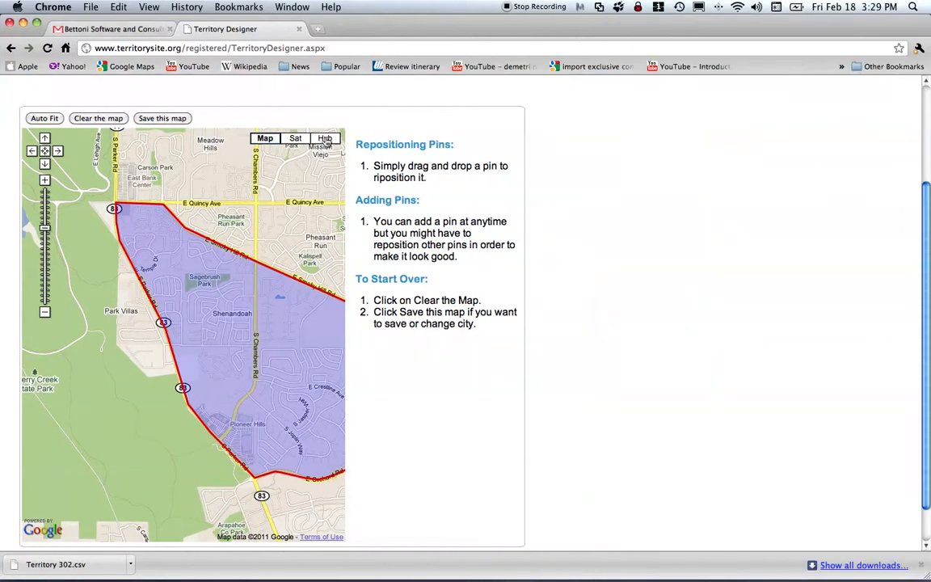
click(53, 176)
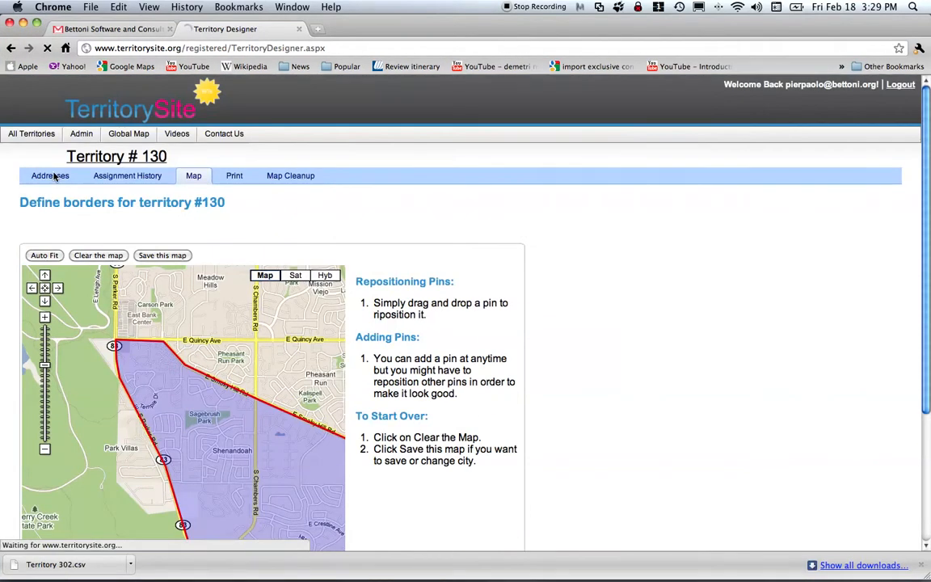
drag(167, 156, 62, 157)
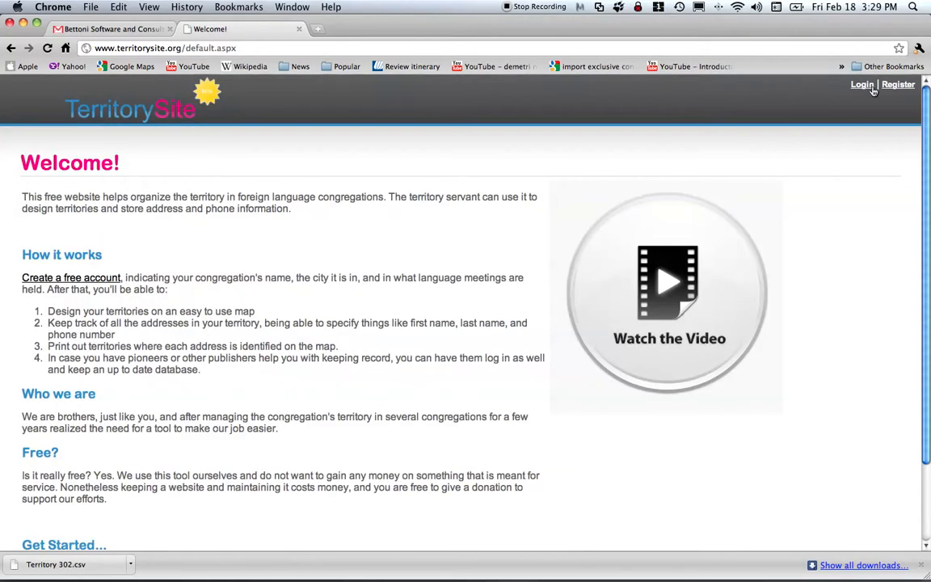
Sign in to TerritorySite with the account user name and password.
click(862, 87)
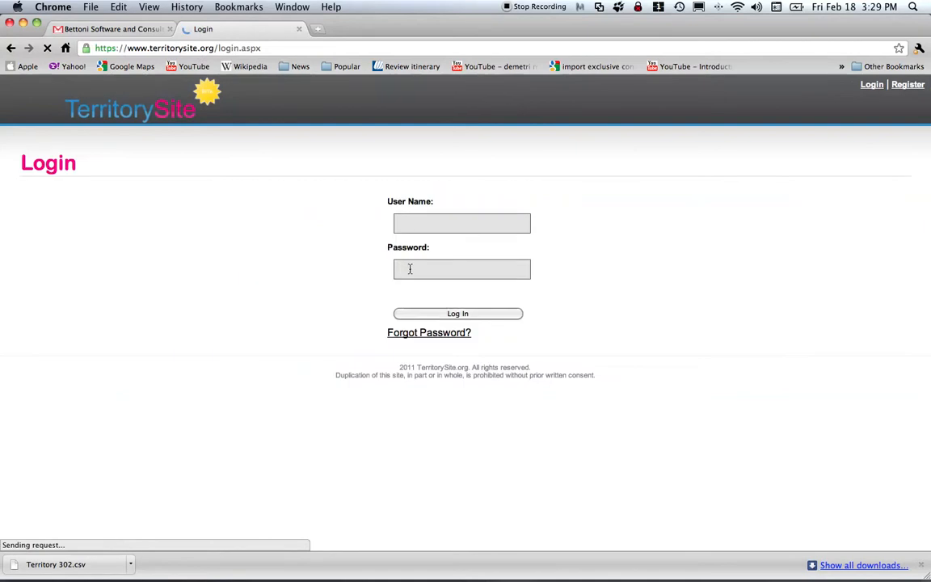
click(449, 225)
key(Down)
key(Tab)
text(••••••••••)
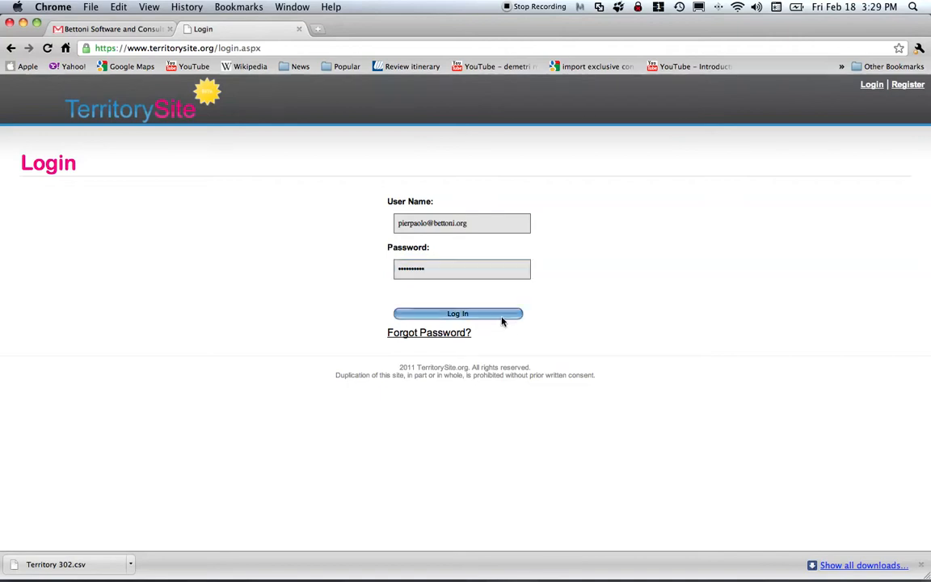
click(501, 317)
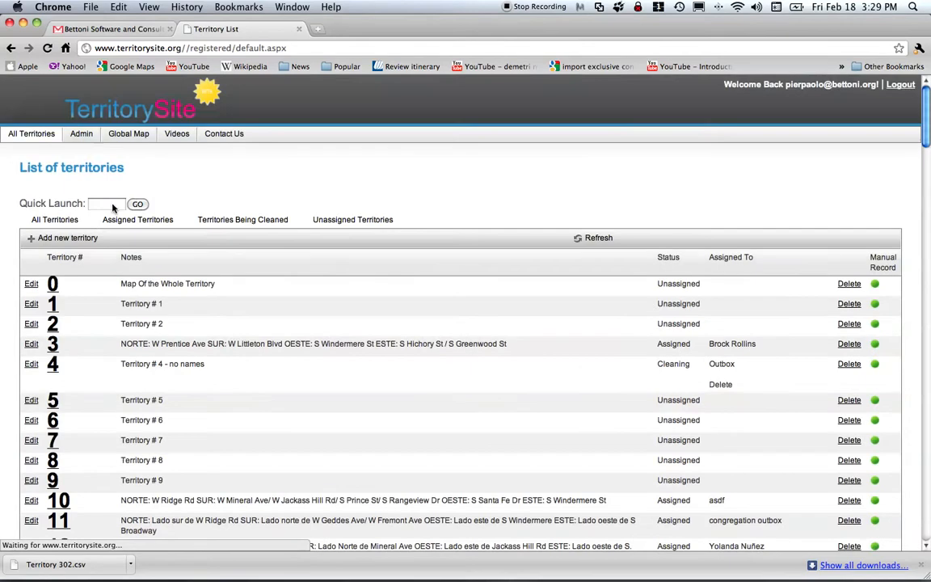
Open territory 130 through Quick Launch.
click(108, 204)
text(130)
click(137, 204)
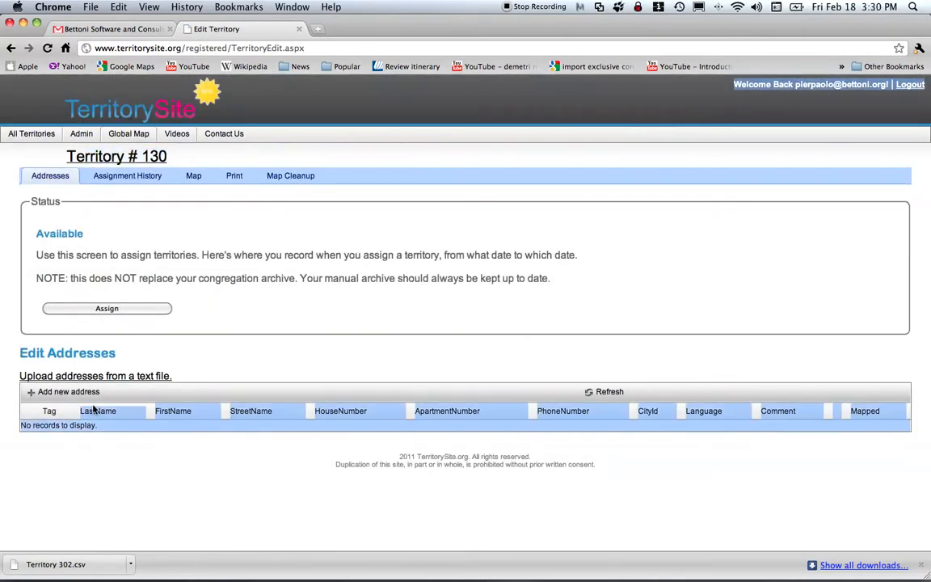
Upload 130 b.txt from the Desktop to Territory # 130 and continue the import.
click(116, 380)
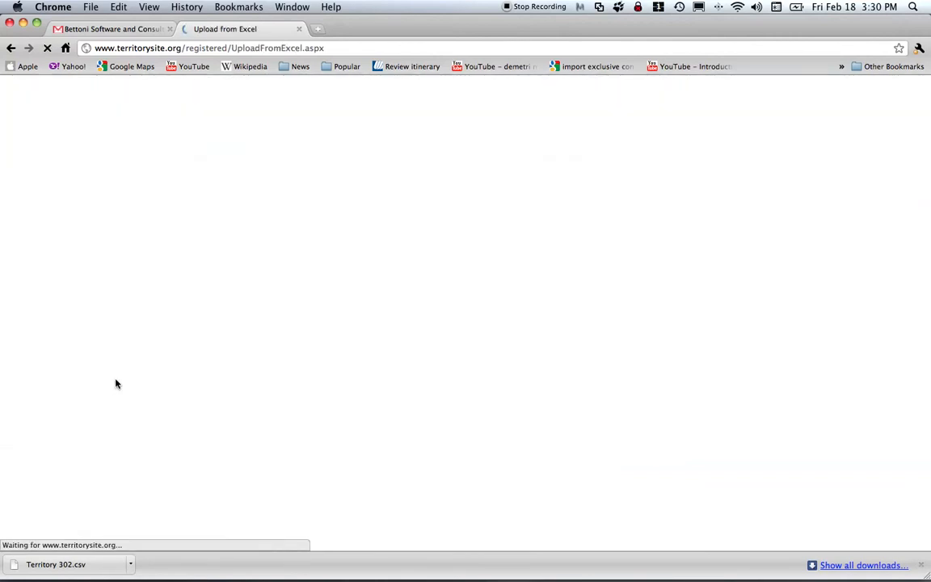
click(48, 310)
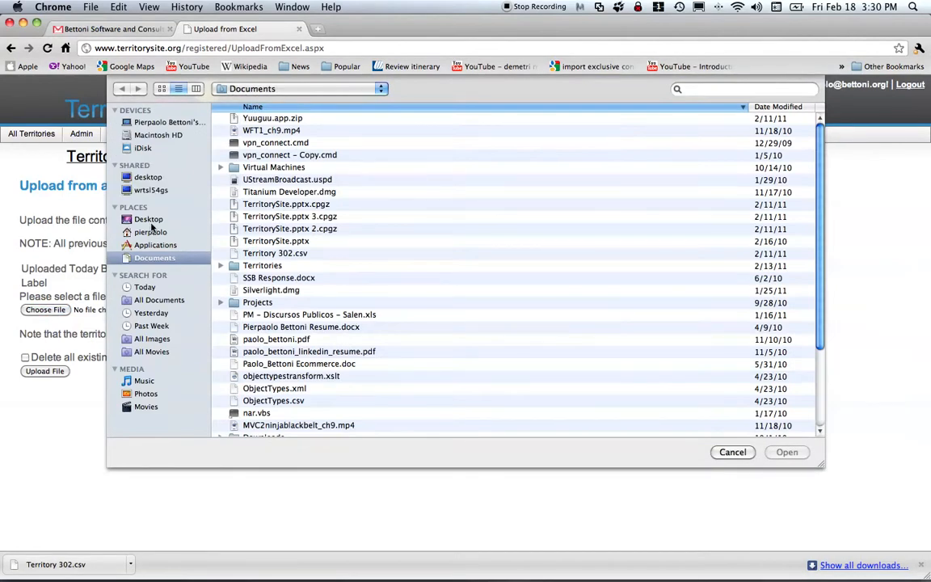
click(144, 218)
click(265, 156)
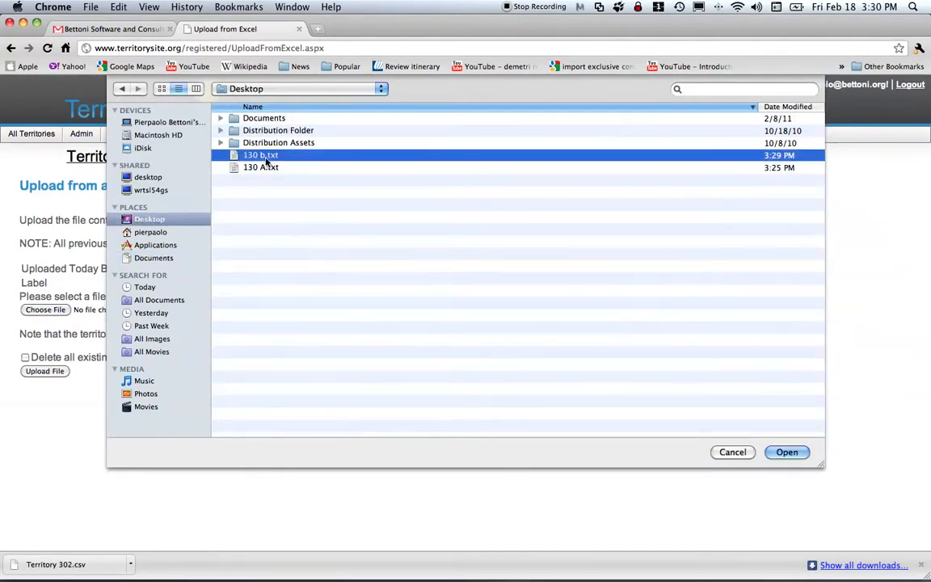
click(787, 452)
click(43, 371)
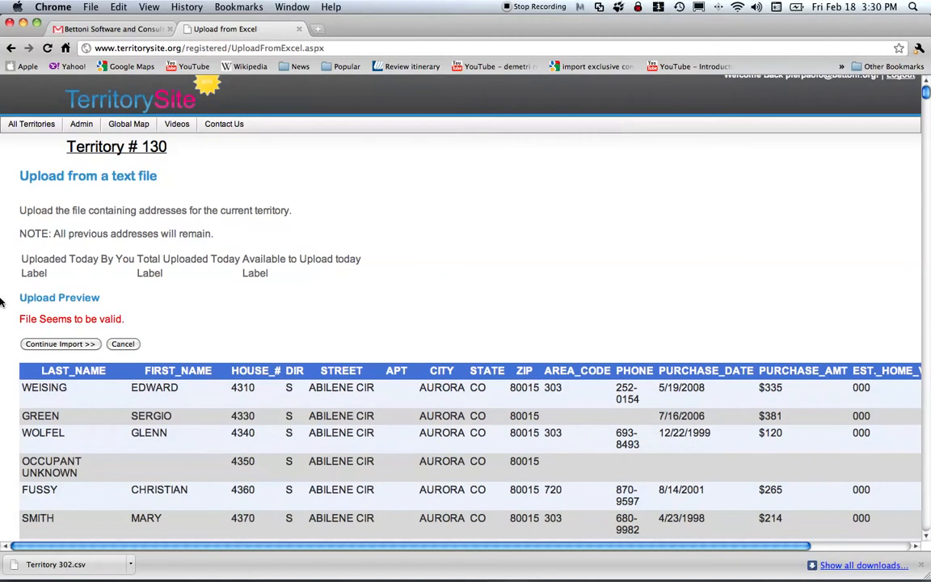
click(55, 346)
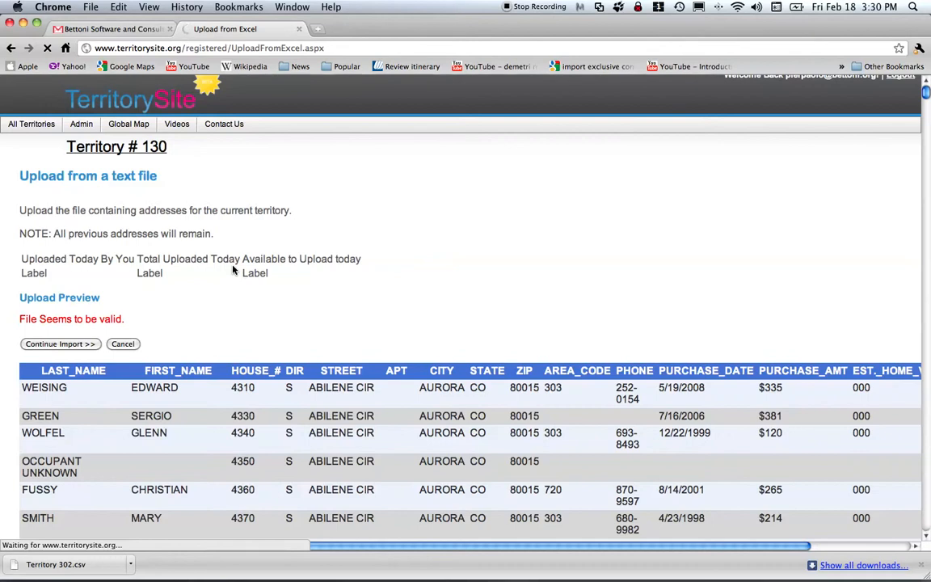
Scroll through the import preview until the Import Complete message appears.
scroll(526, 425, down, 5)
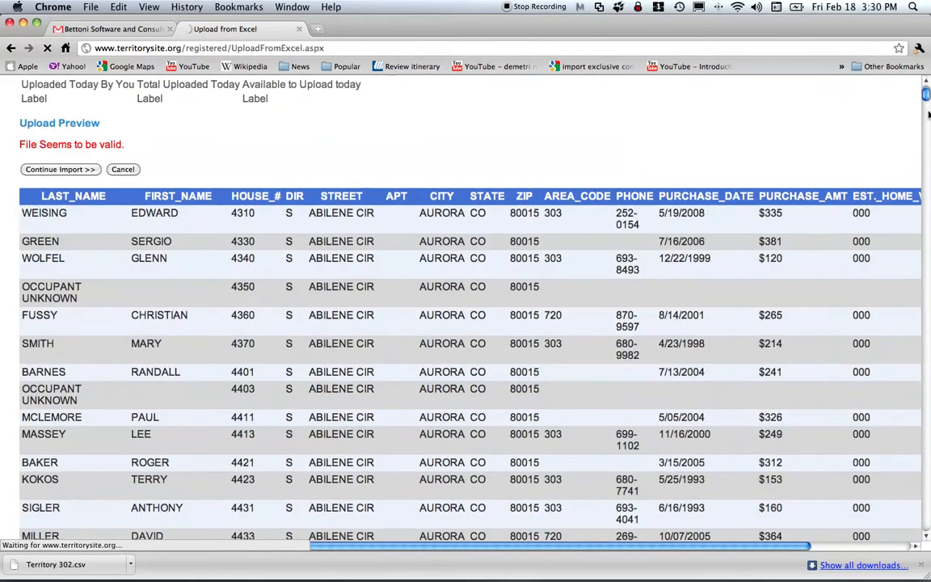
mouse_move(927, 101)
mouse_down()
mouse_move(928, 535)
mouse_move(926, 91)
mouse_up()
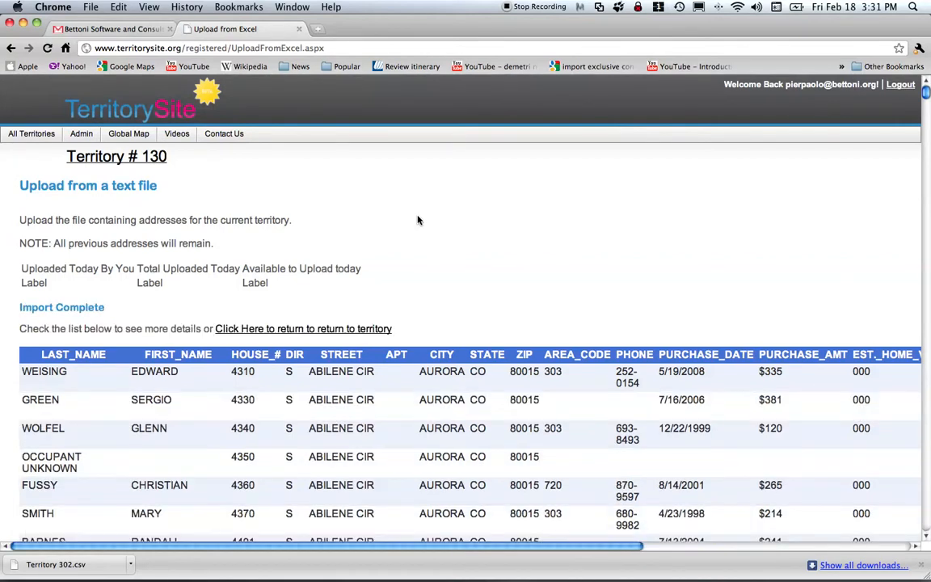
Mark the Import Complete message and return to Territory # 130's page.
drag(123, 310, 1, 307)
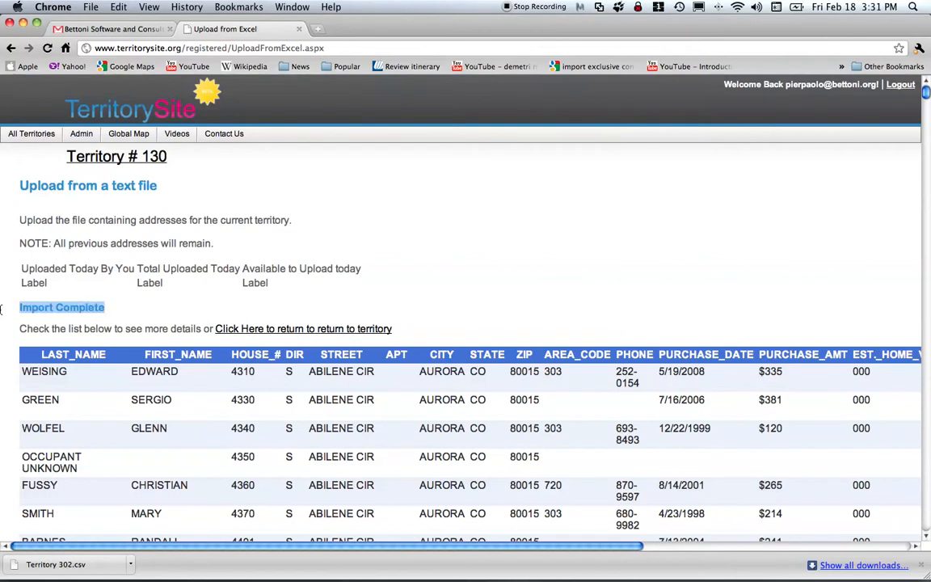
click(289, 330)
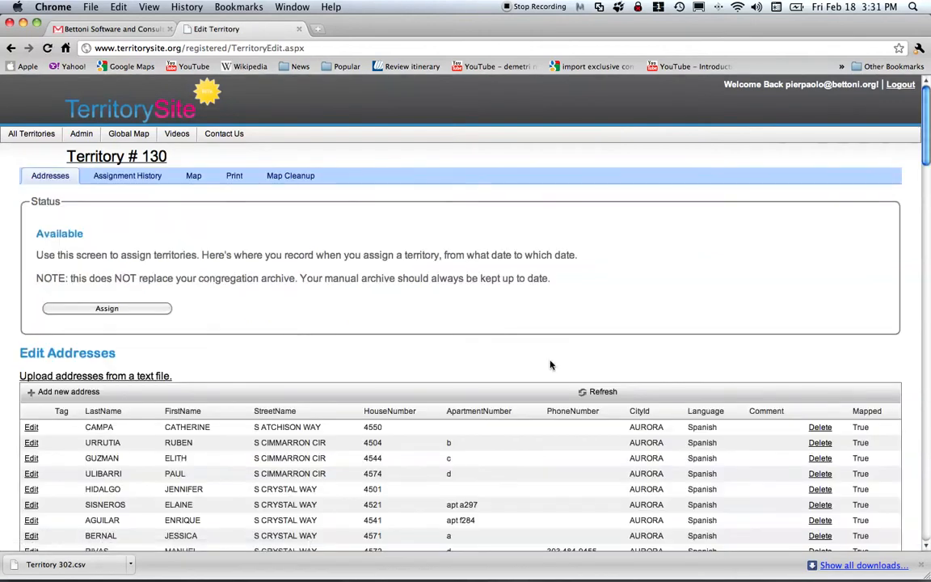
scroll(509, 366, down, 10)
scroll(549, 381, down, 10)
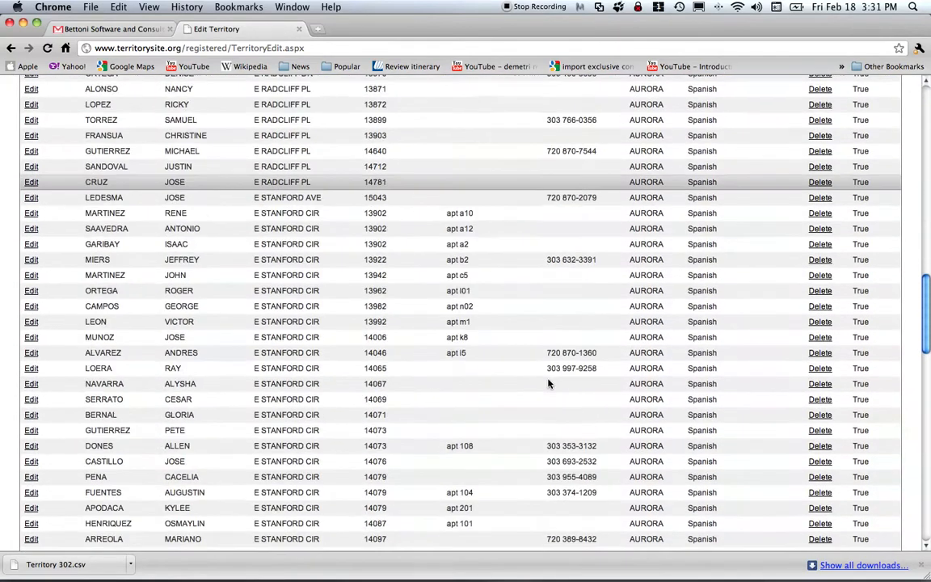
drag(927, 323, 915, 149)
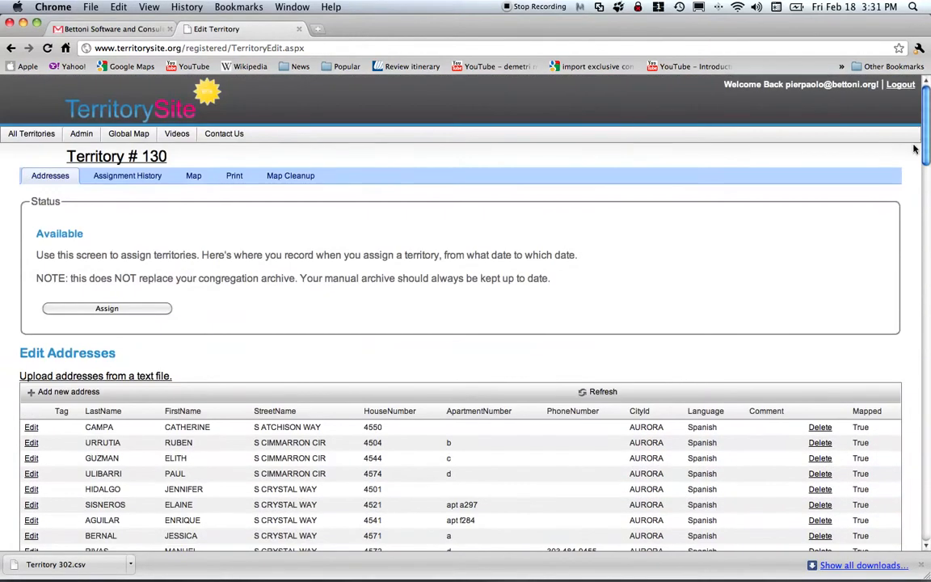
Reopen the upload page, cancel choosing 130 b.txt, and go back to Territory # 130.
click(100, 378)
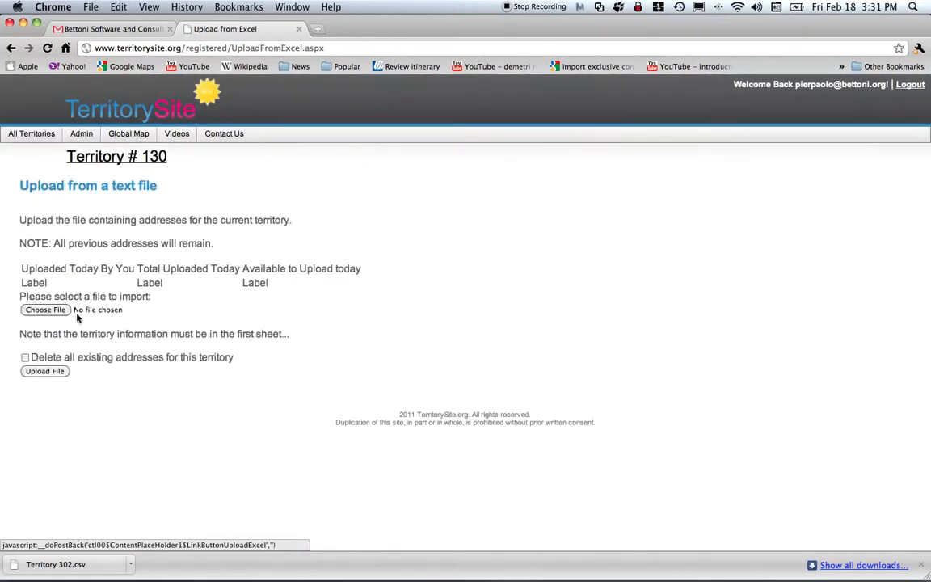
click(50, 310)
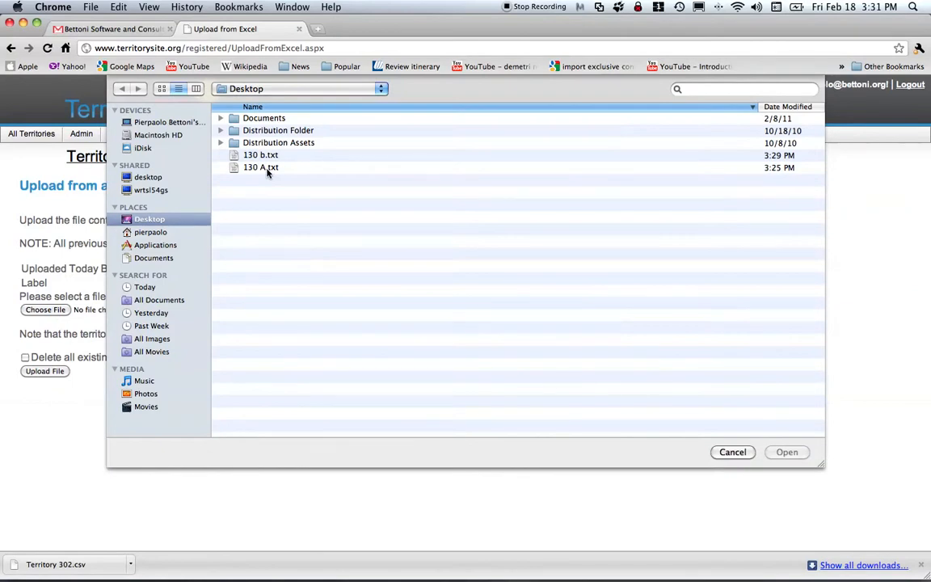
click(266, 168)
key(Up)
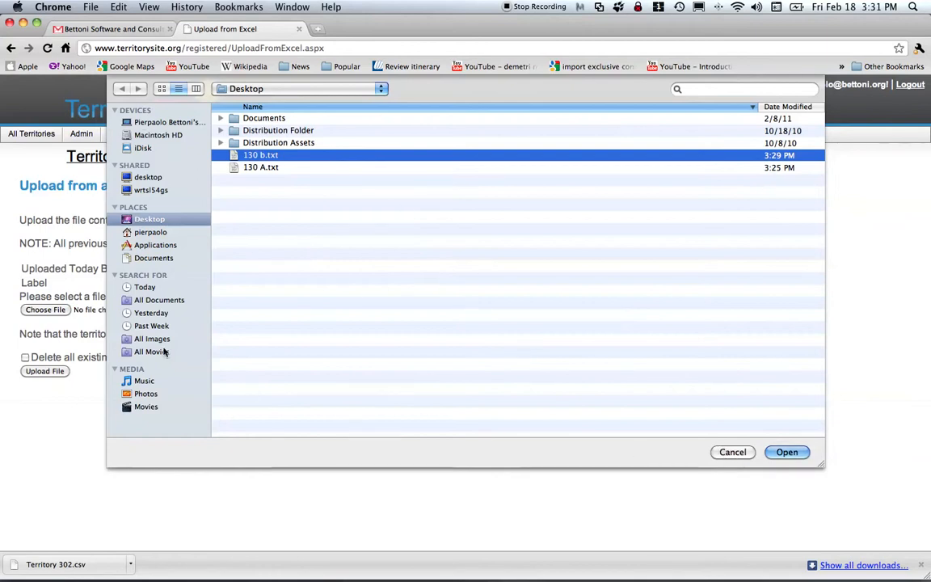
click(733, 453)
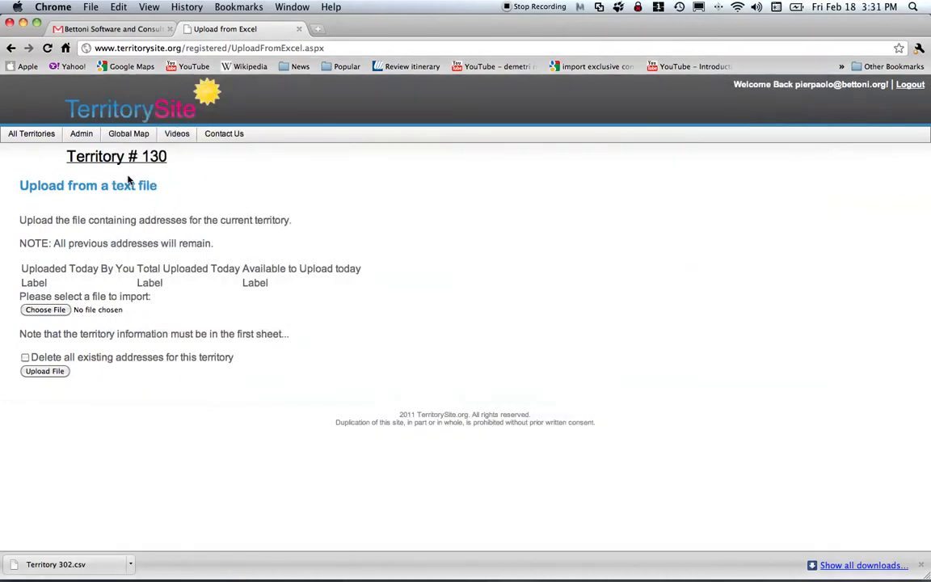
click(114, 156)
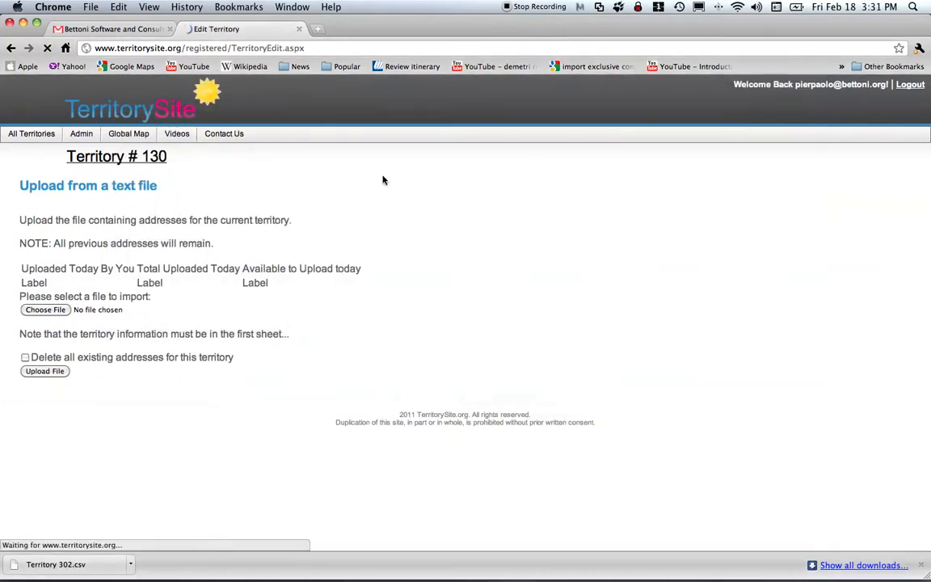
mouse_move(928, 152)
mouse_down()
mouse_move(927, 543)
mouse_move(929, 143)
mouse_up()
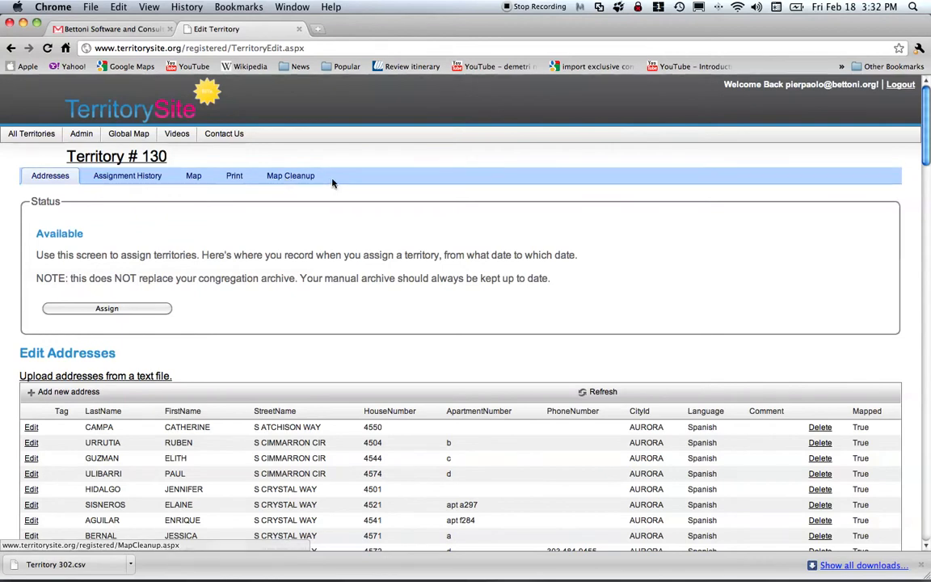
Open Map Cleanup and zoom and pan the map to frame the address markers.
click(292, 175)
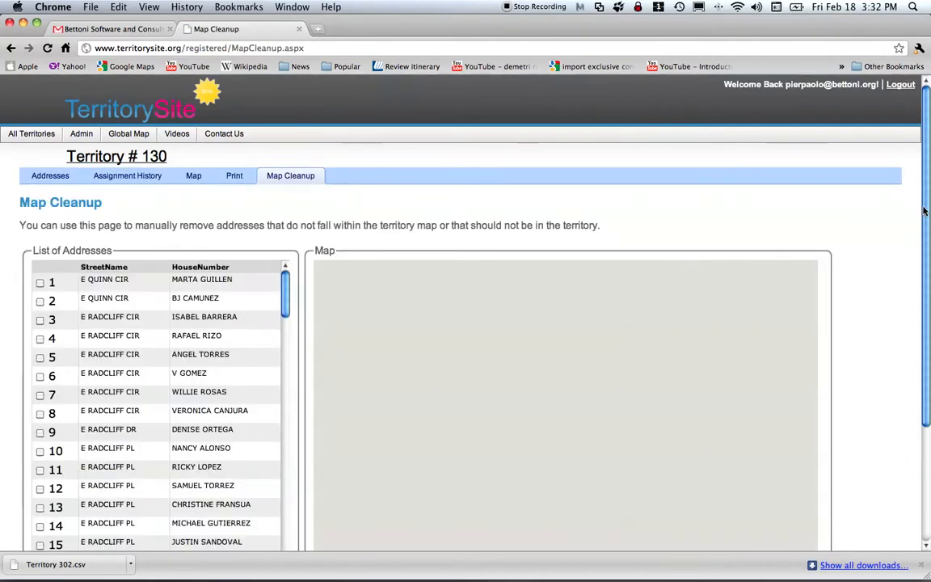
scroll(921, 242, down, 3)
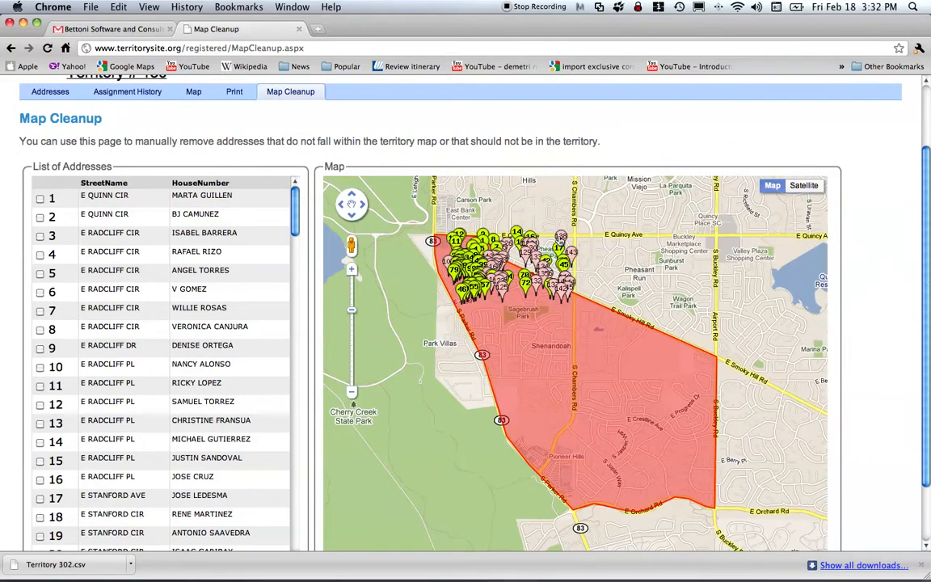
click(351, 270)
drag(617, 263, 649, 418)
drag(646, 361, 674, 349)
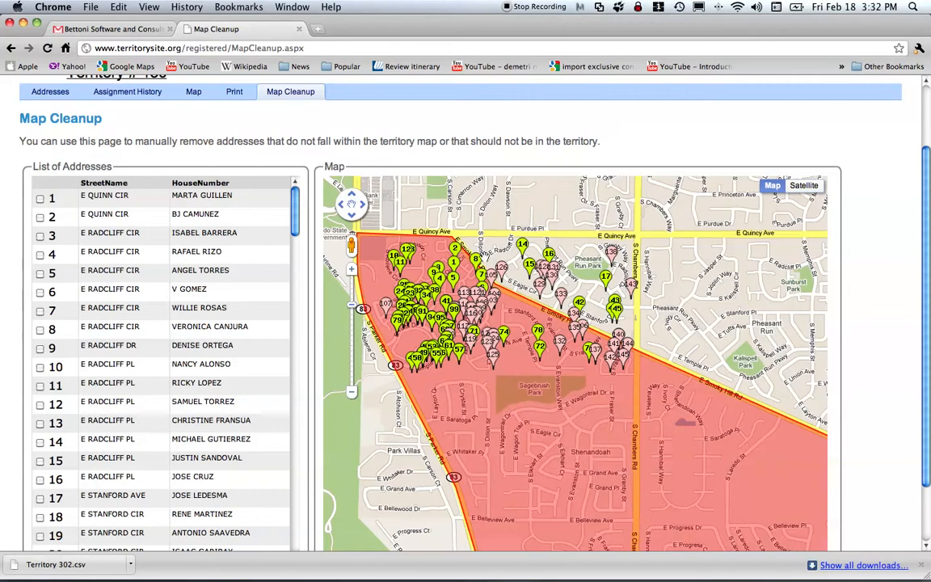
Tick rows 14 to 17 on E Radcliff Pl and E Stanford Ave and delete them.
drag(295, 212, 294, 231)
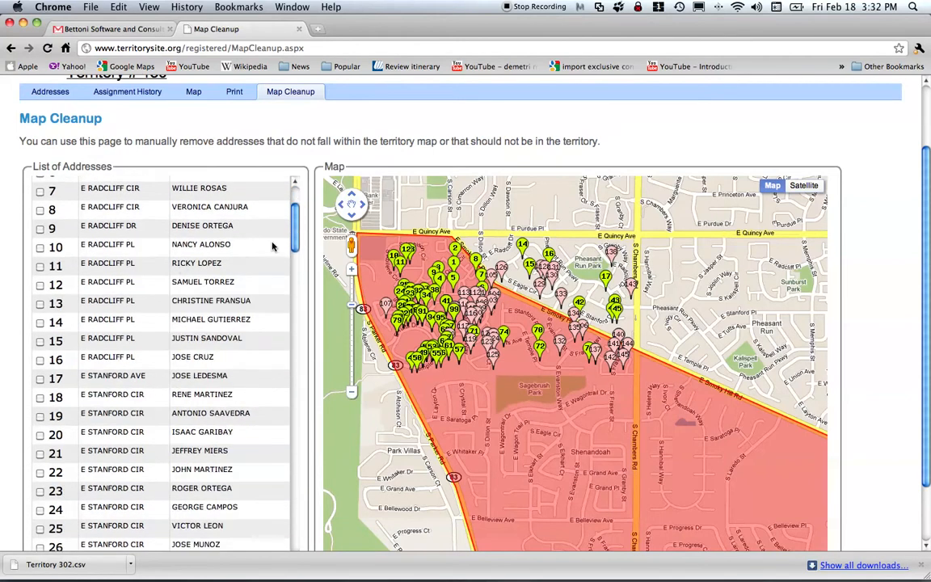
click(39, 323)
drag(928, 242, 928, 295)
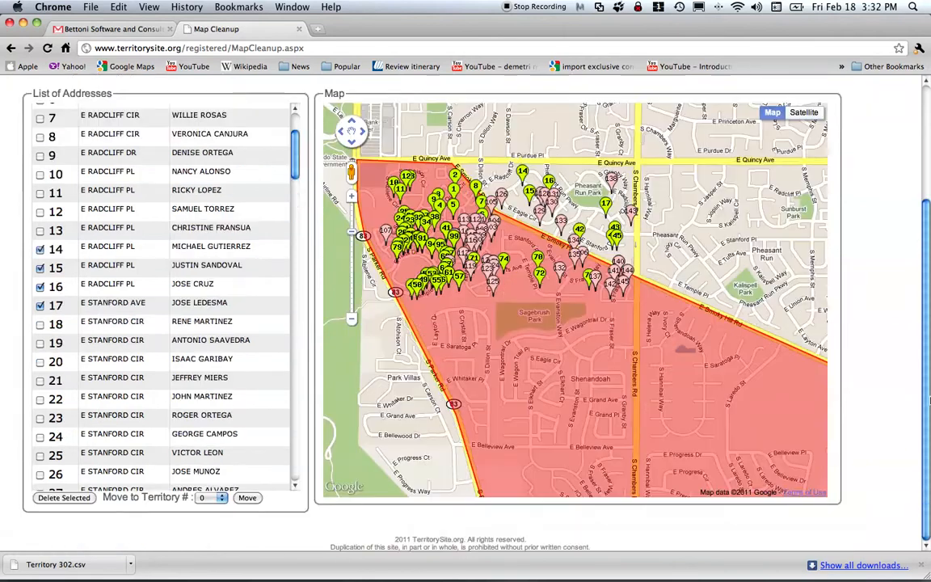
click(70, 496)
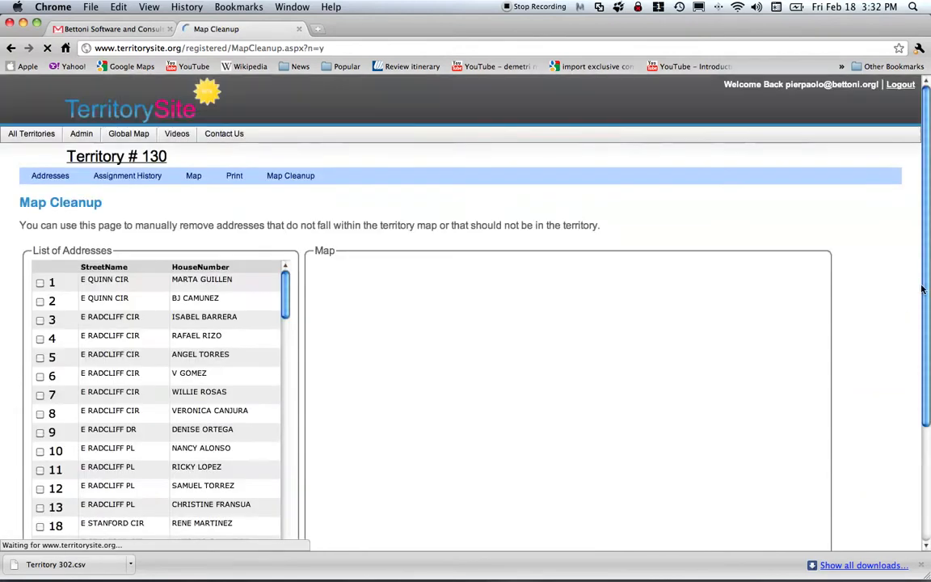
After checking the map near the boundary, tick rows 42, 44 and 45 on E Stanford Dr/Pl and delete them.
scroll(926, 259, down, 3)
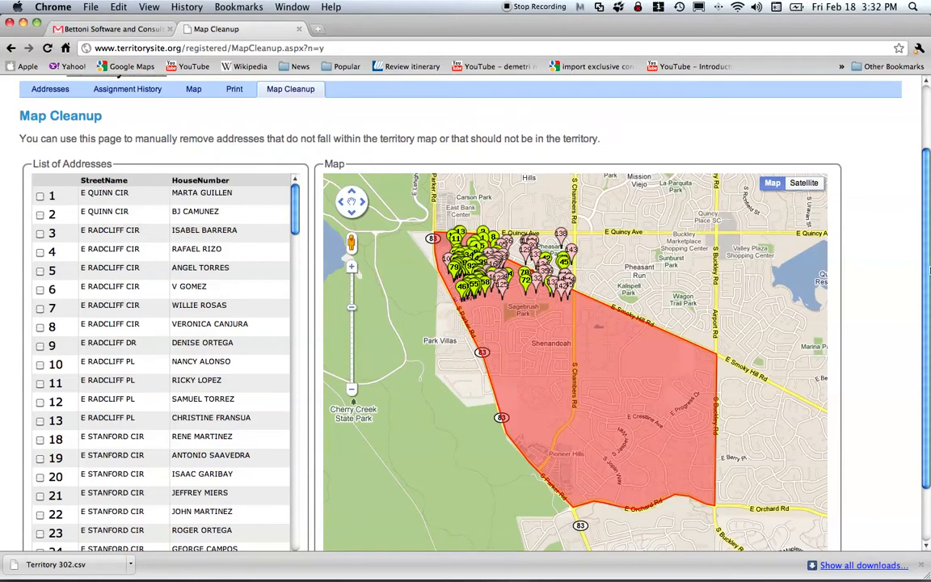
scroll(832, 236, down, 1)
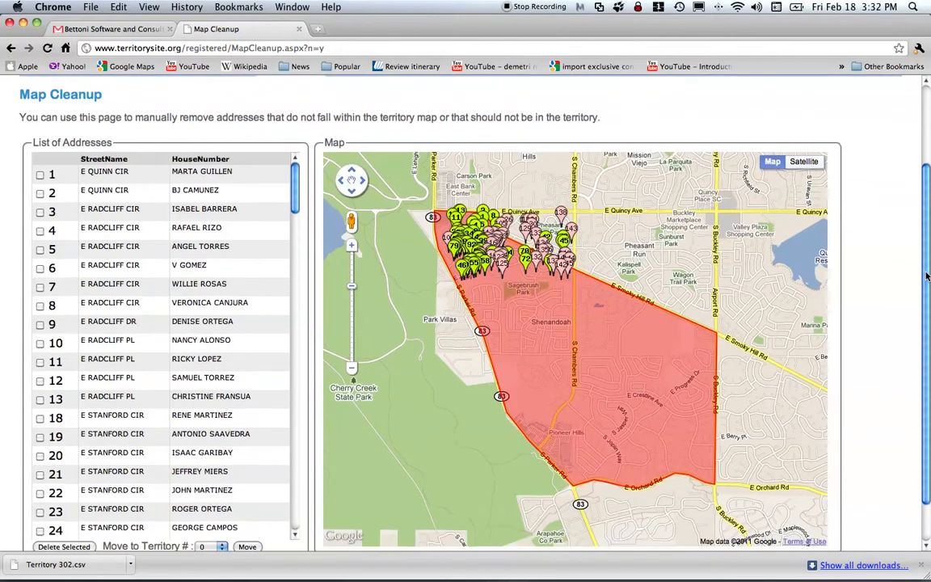
click(352, 246)
drag(691, 185, 693, 277)
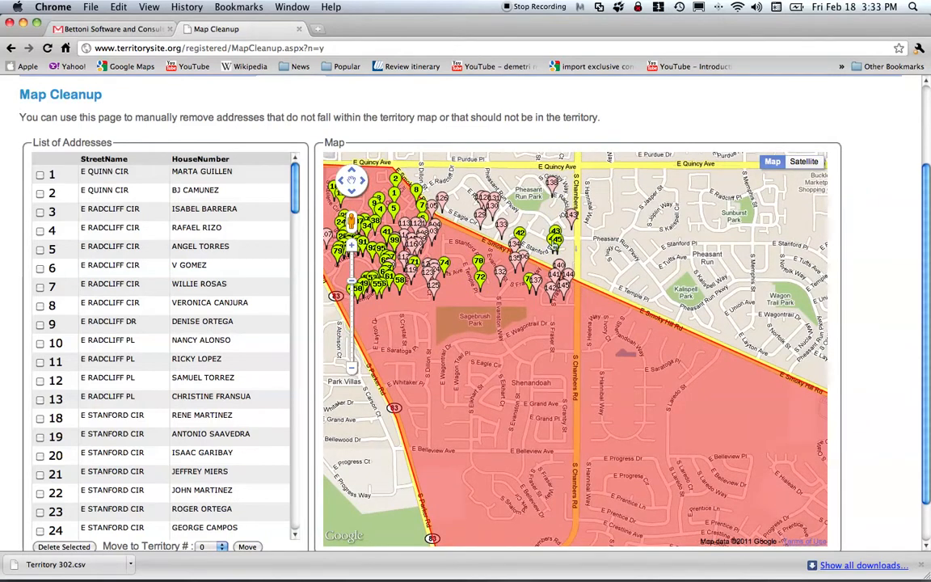
drag(294, 186, 301, 284)
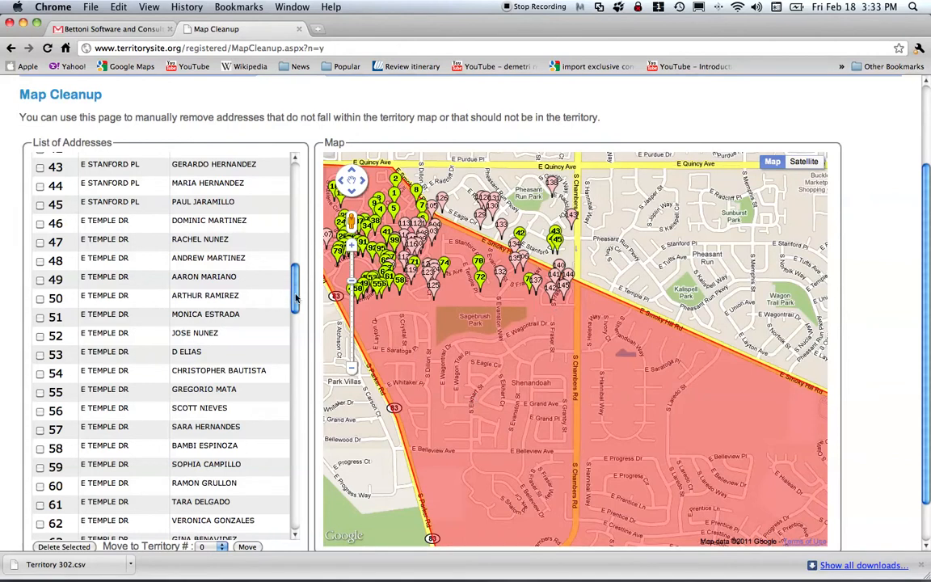
scroll(296, 299, up, 3)
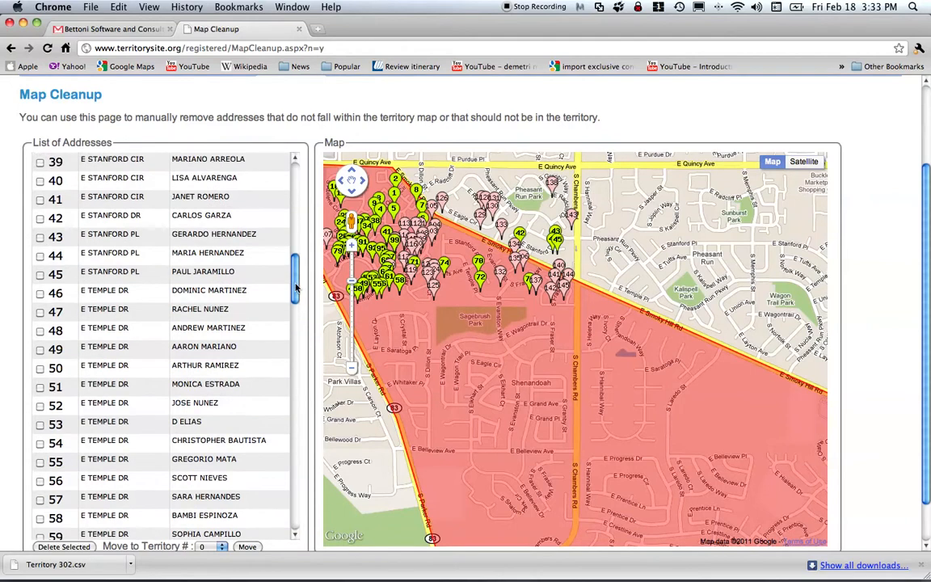
click(40, 219)
click(40, 256)
click(39, 275)
click(65, 546)
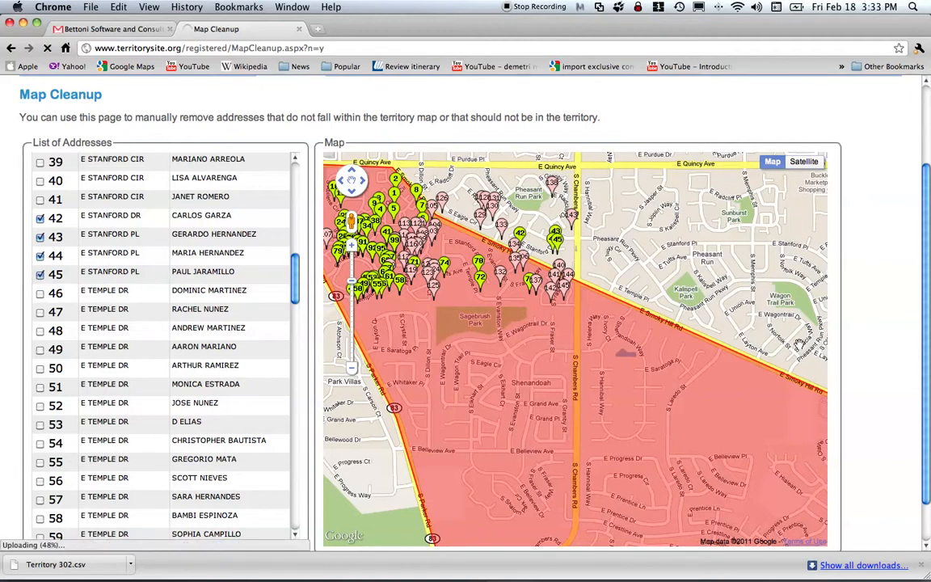